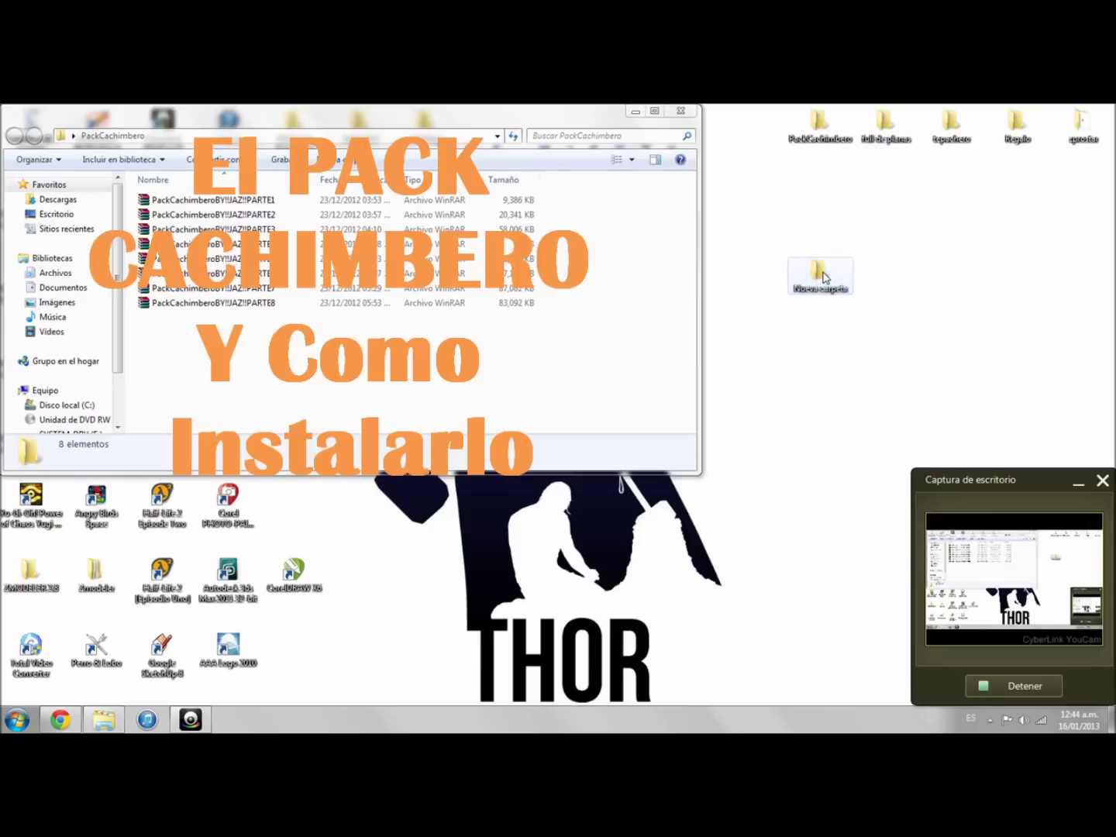
Extract the entire contents of PackCachimberoBY!!JAZ!!PARTE8 into the desktop folder Nueva carpeta and close the archive
double_click(792, 277)
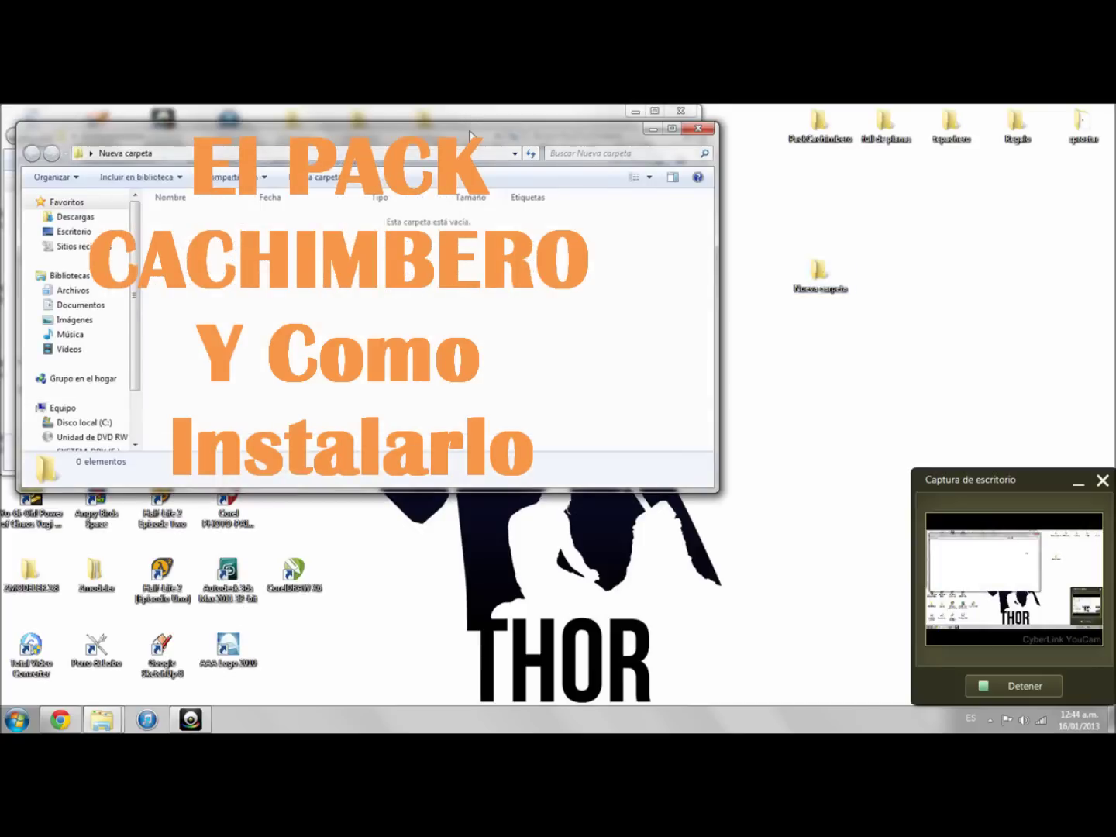
drag(647, 256, 867, 347)
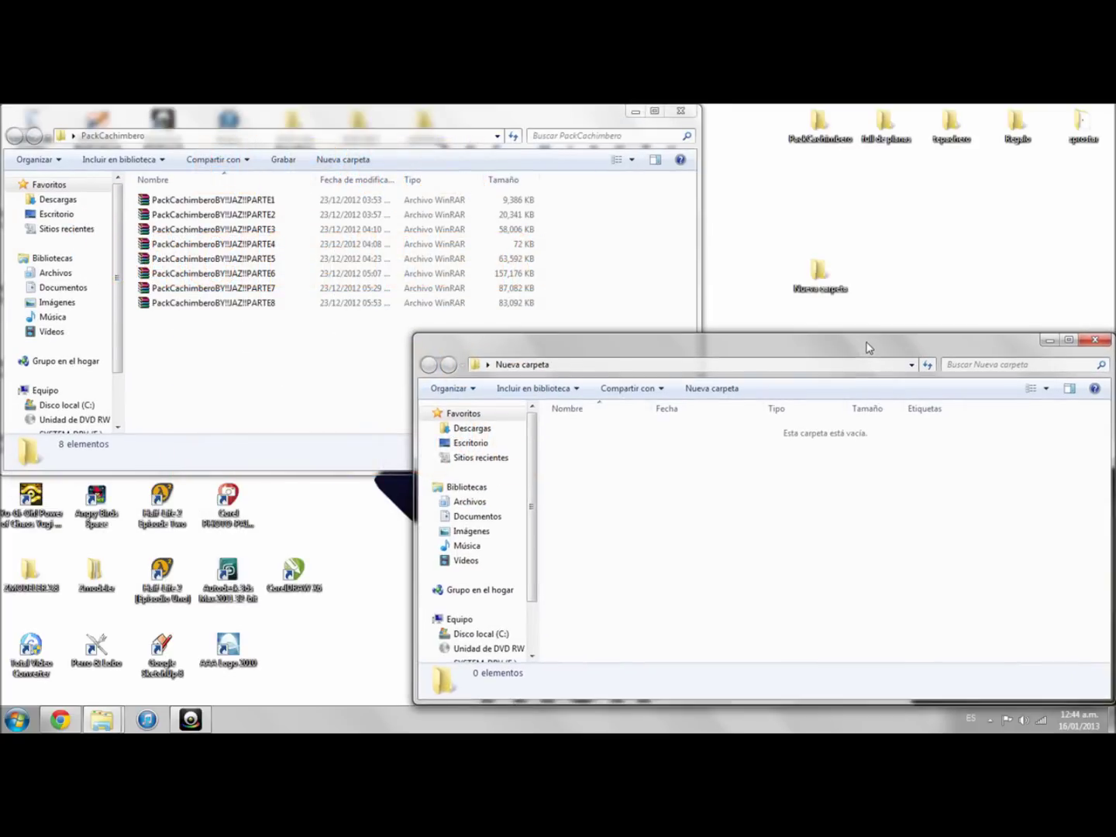
click(195, 302)
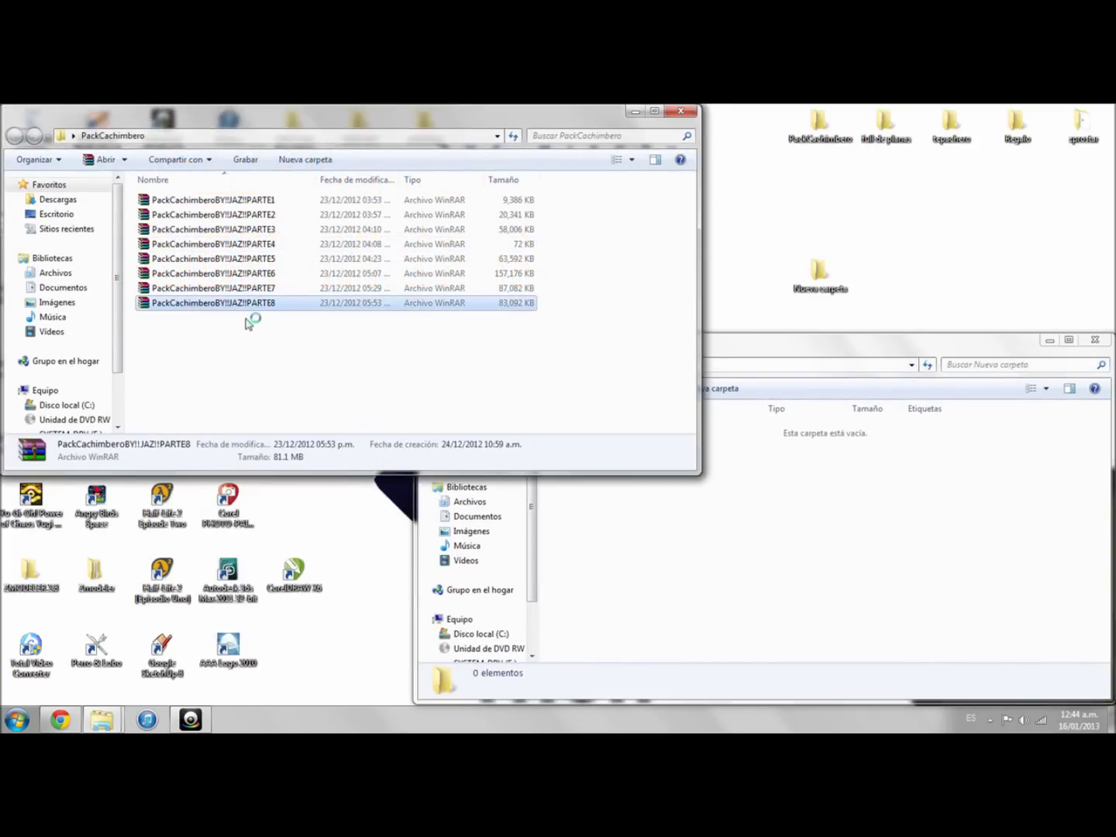
double_click(190, 300)
mouse_move(245, 533)
mouse_down()
mouse_move(70, 382)
mouse_move(68, 362)
mouse_move(941, 603)
mouse_up()
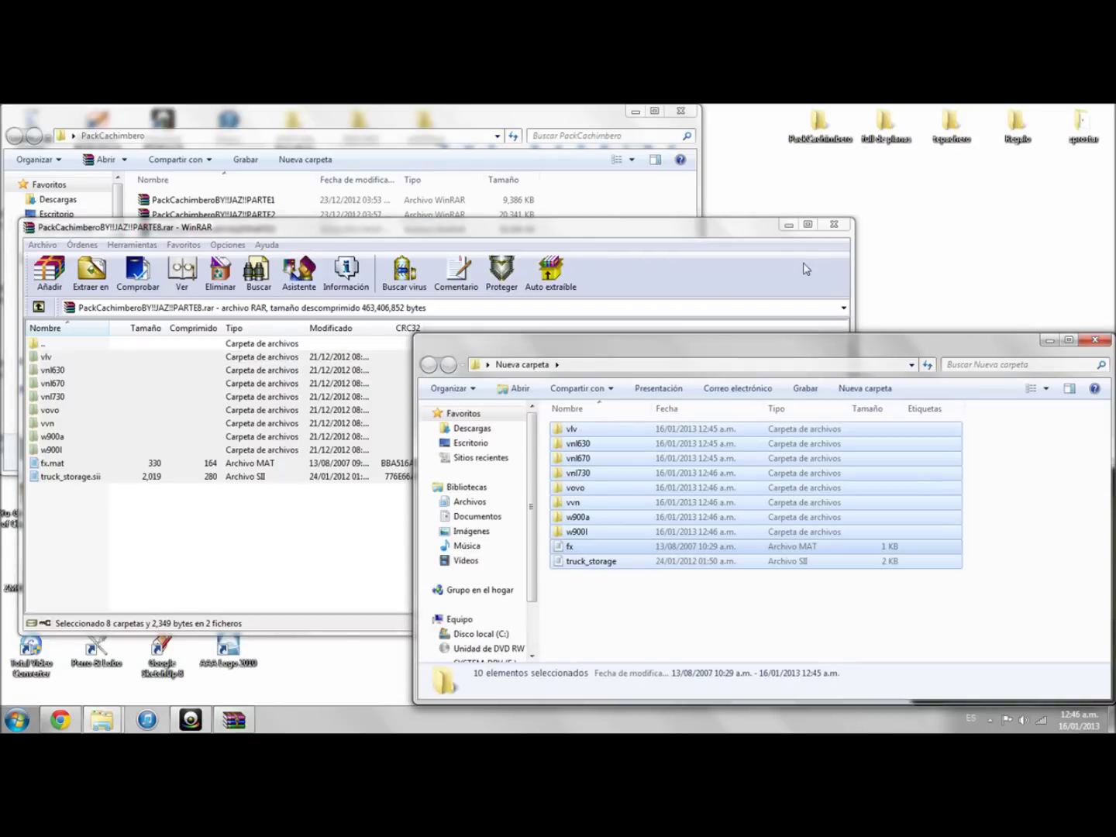
click(833, 225)
Extract all folders from PackCachimberoBY!!JAZ!!PARTE7 into Nueva carpeta and close the archive
click(267, 287)
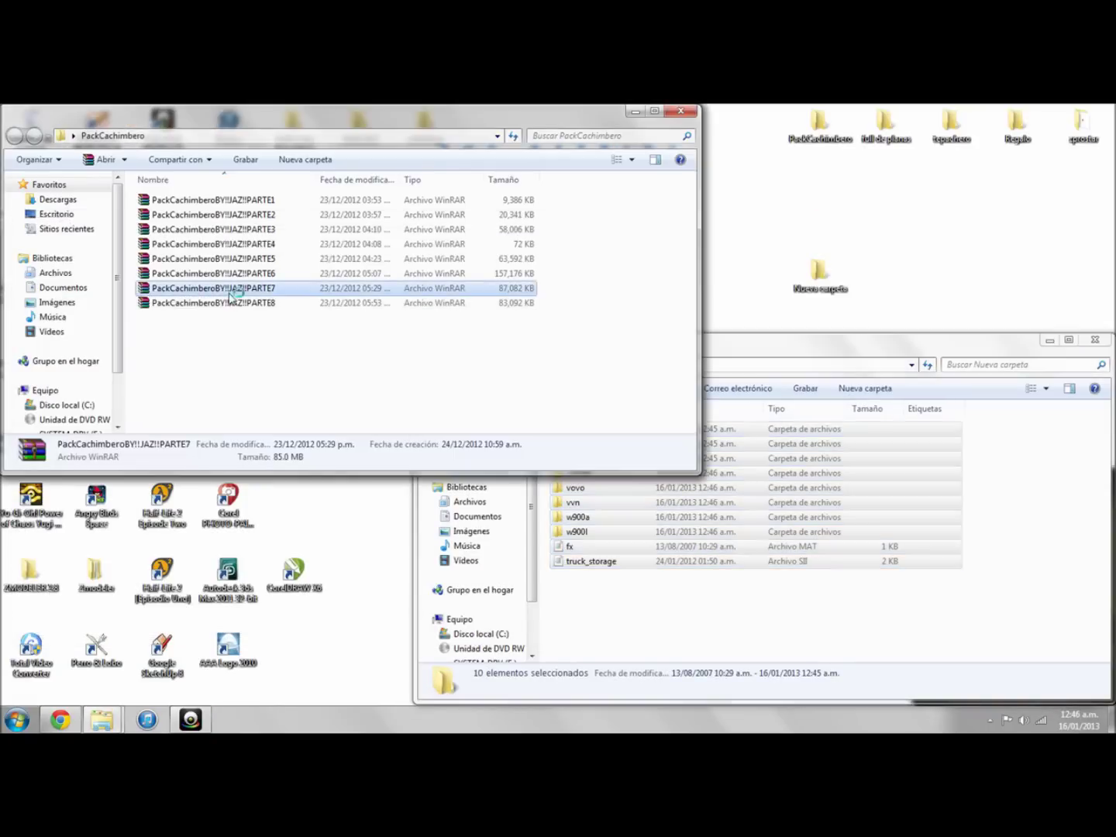
double_click(264, 282)
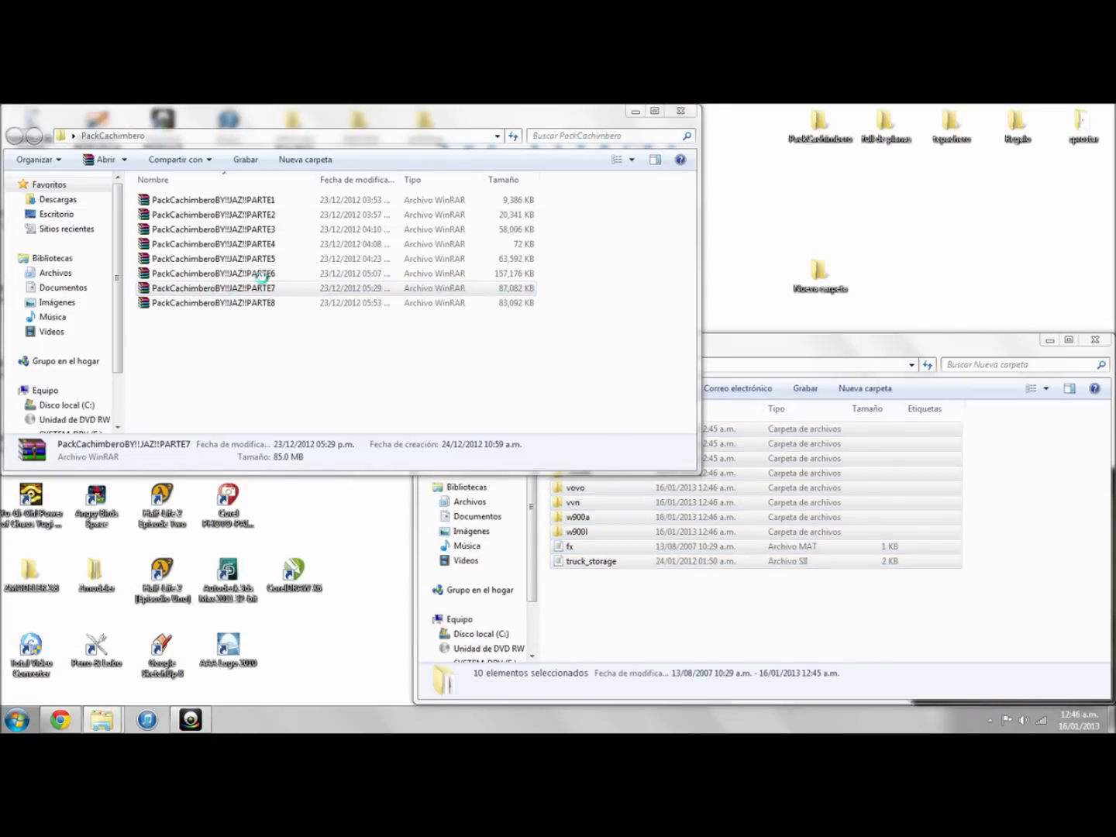
click(274, 517)
shift+click(104, 360)
drag(104, 361, 1005, 597)
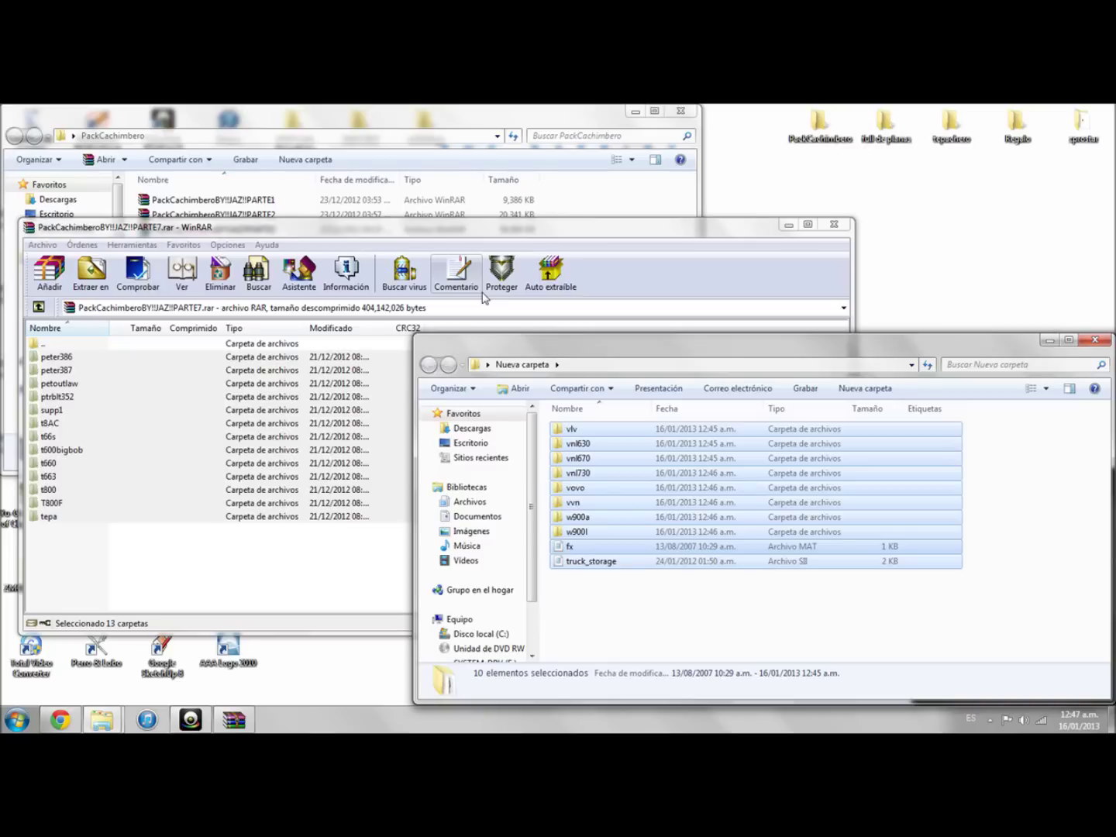
key(Escape)
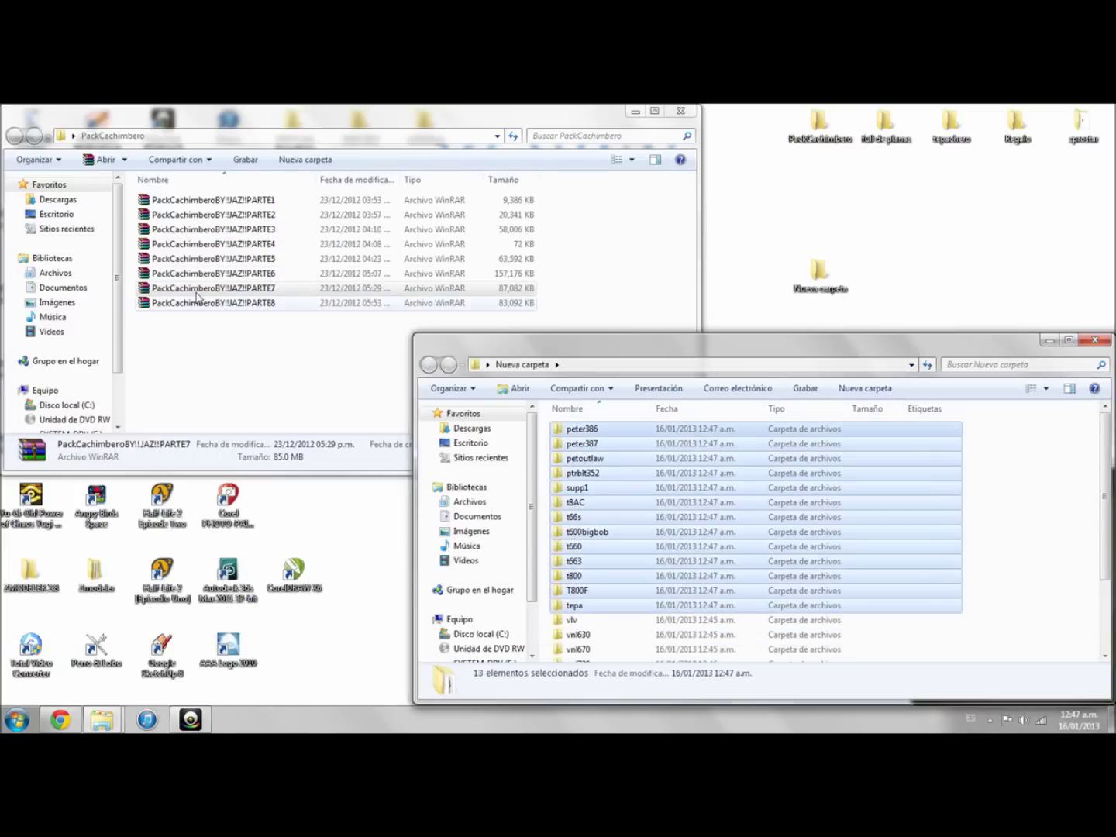
Extract all folders from PackCachimberoBY!!JAZ!!PARTE6 into Nueva carpeta and close the archive
click(199, 276)
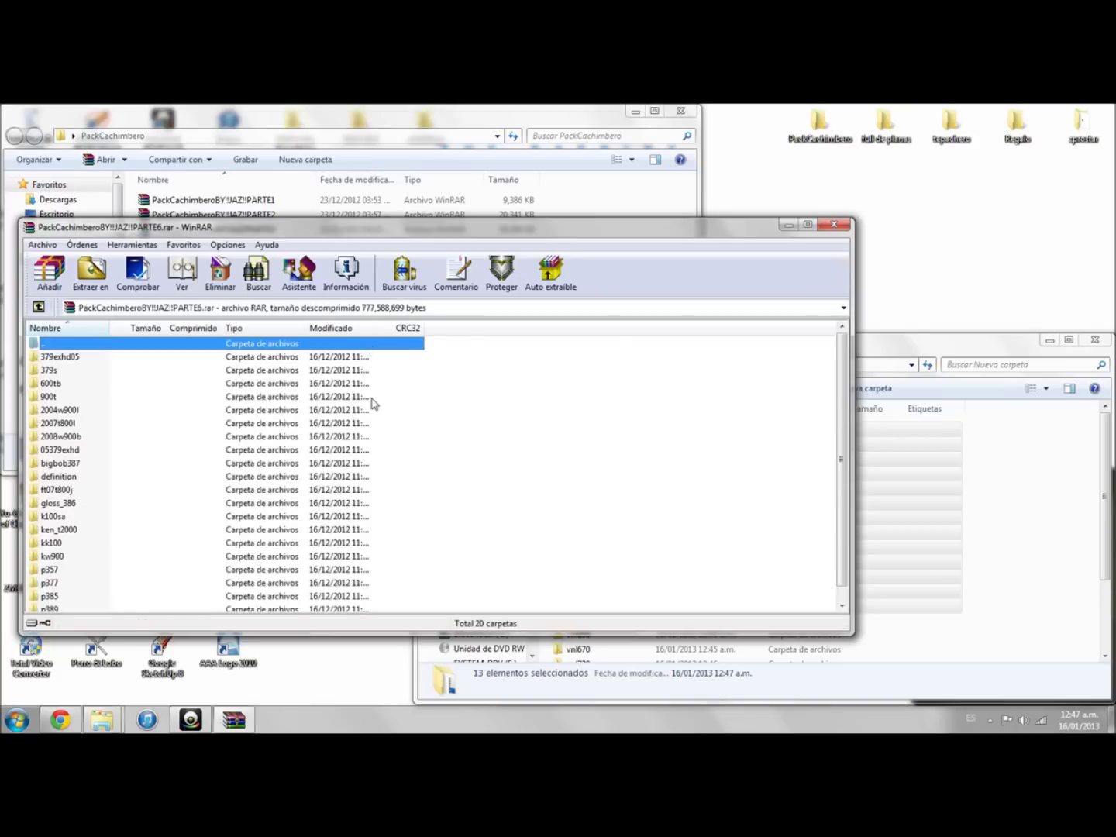
drag(394, 596, 107, 362)
drag(381, 583, 116, 364)
drag(444, 608, 1053, 606)
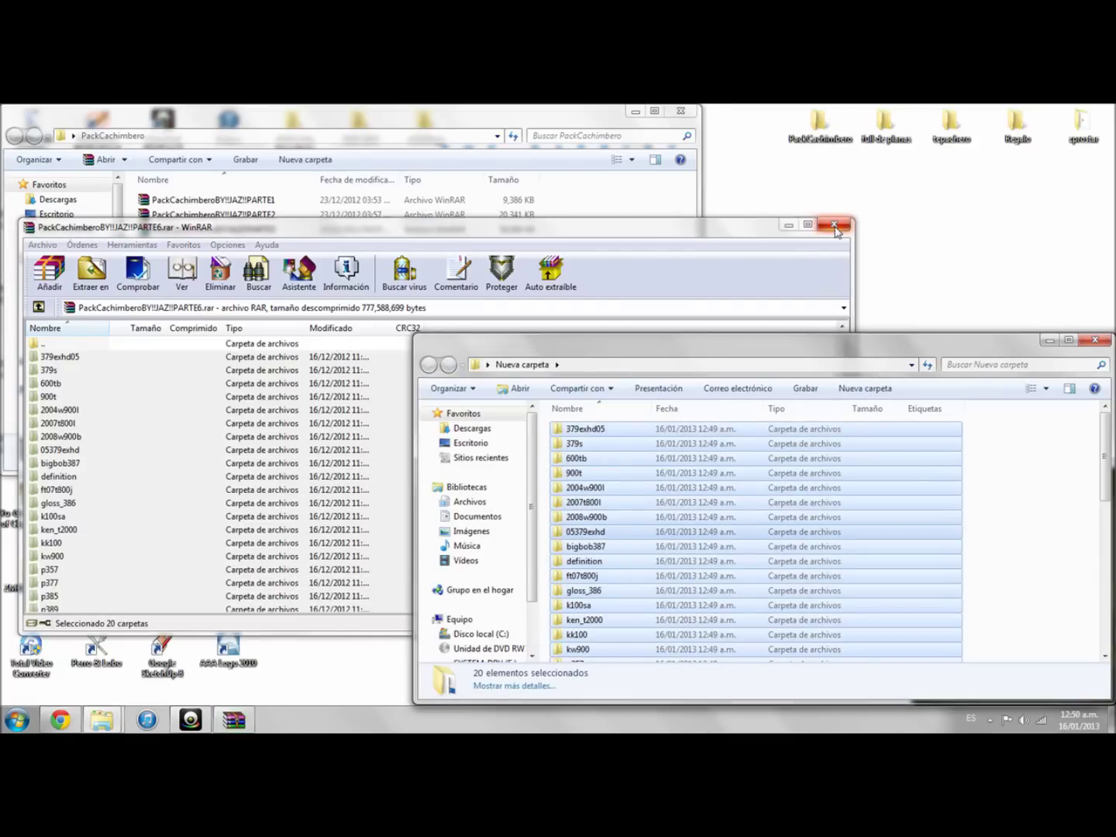
click(834, 226)
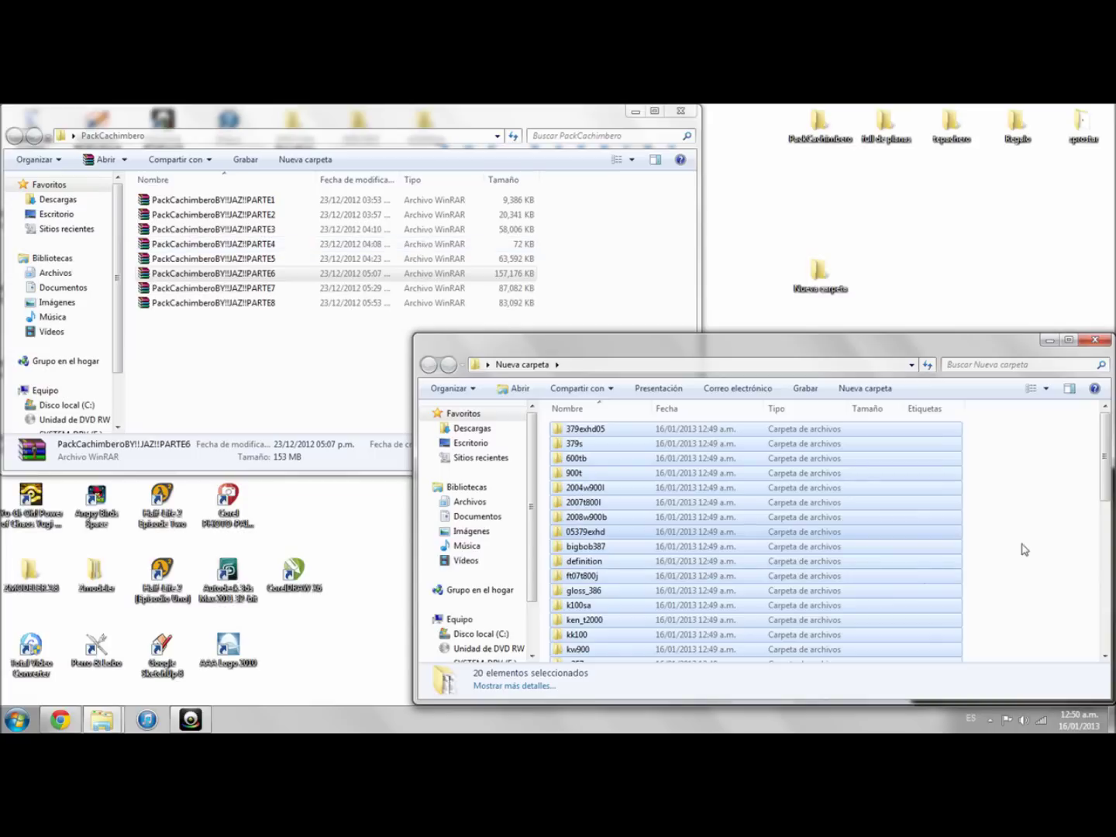
Create a new folder named truck inside Nueva carpeta
click(1031, 541)
scroll(1031, 541, down, 6)
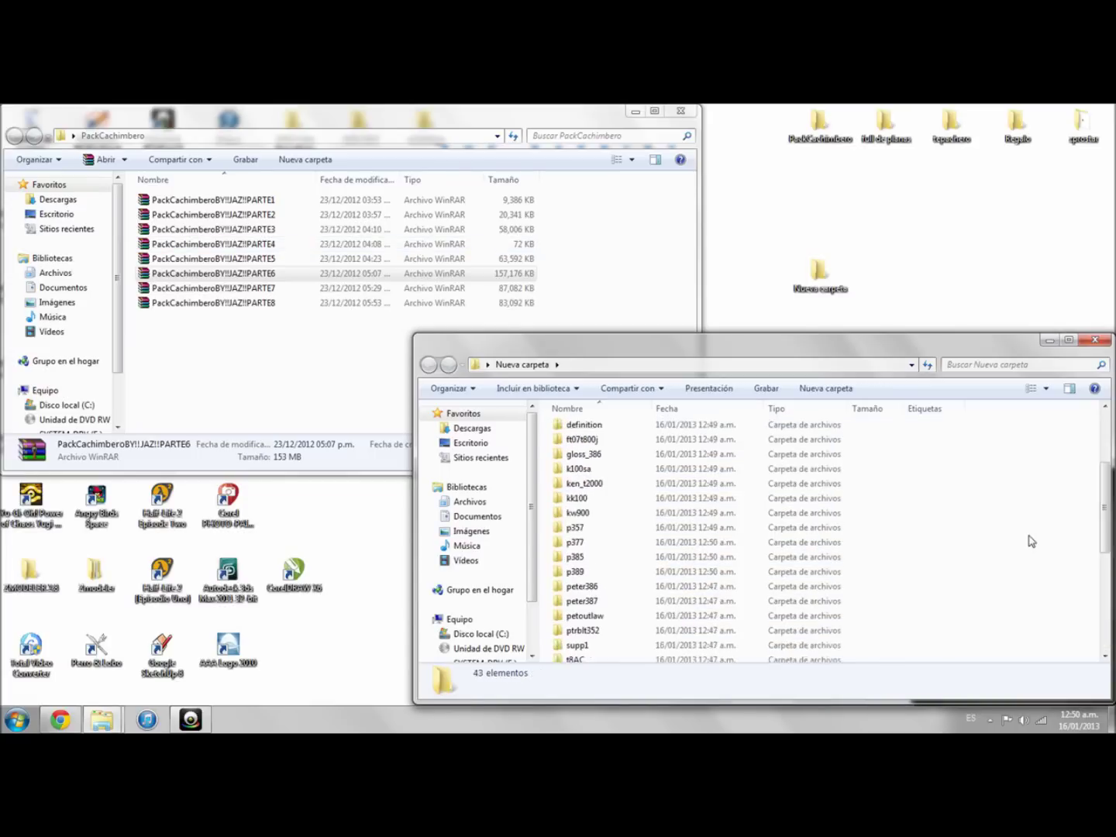
scroll(1031, 541, up, 6)
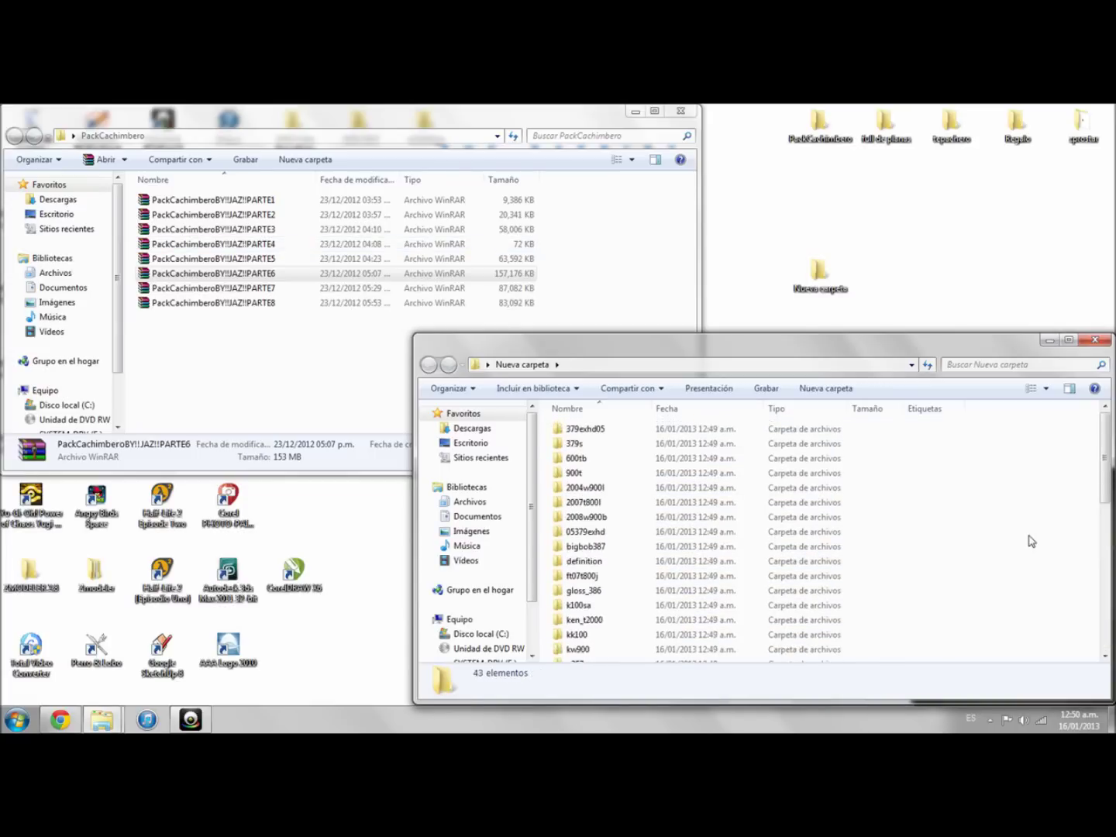
click(835, 389)
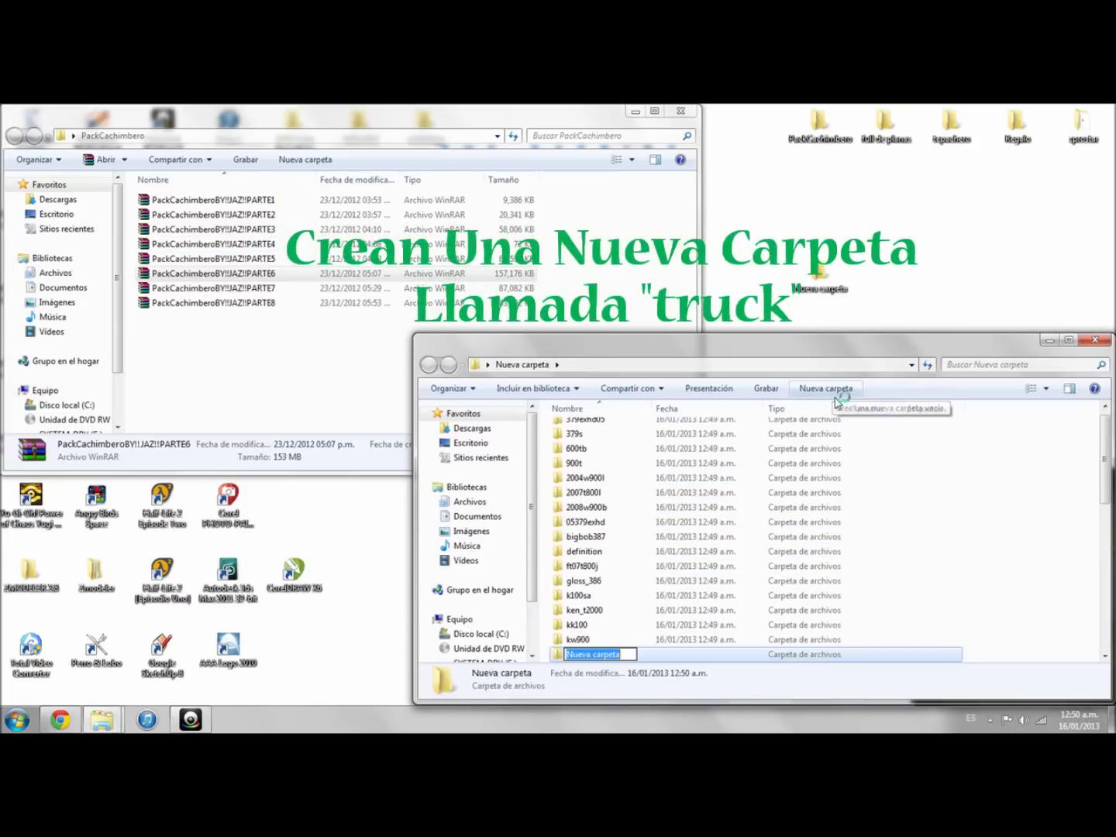
text(truck)
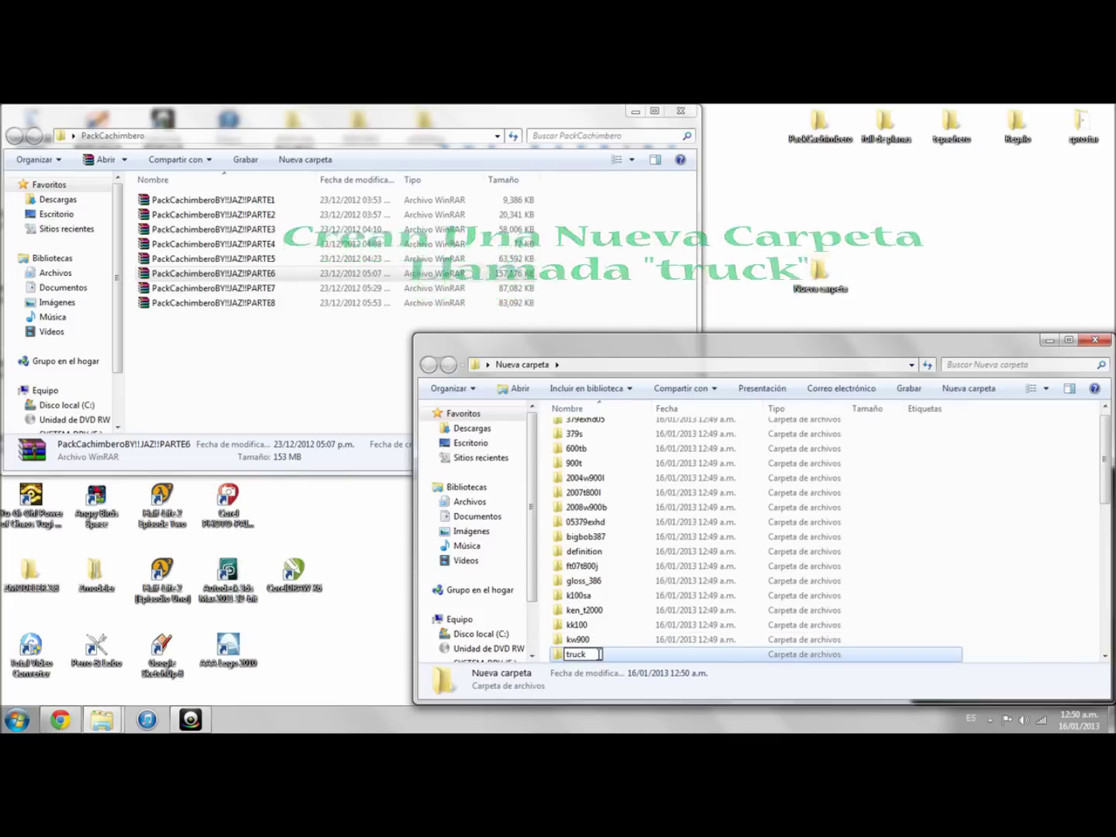
key(Return)
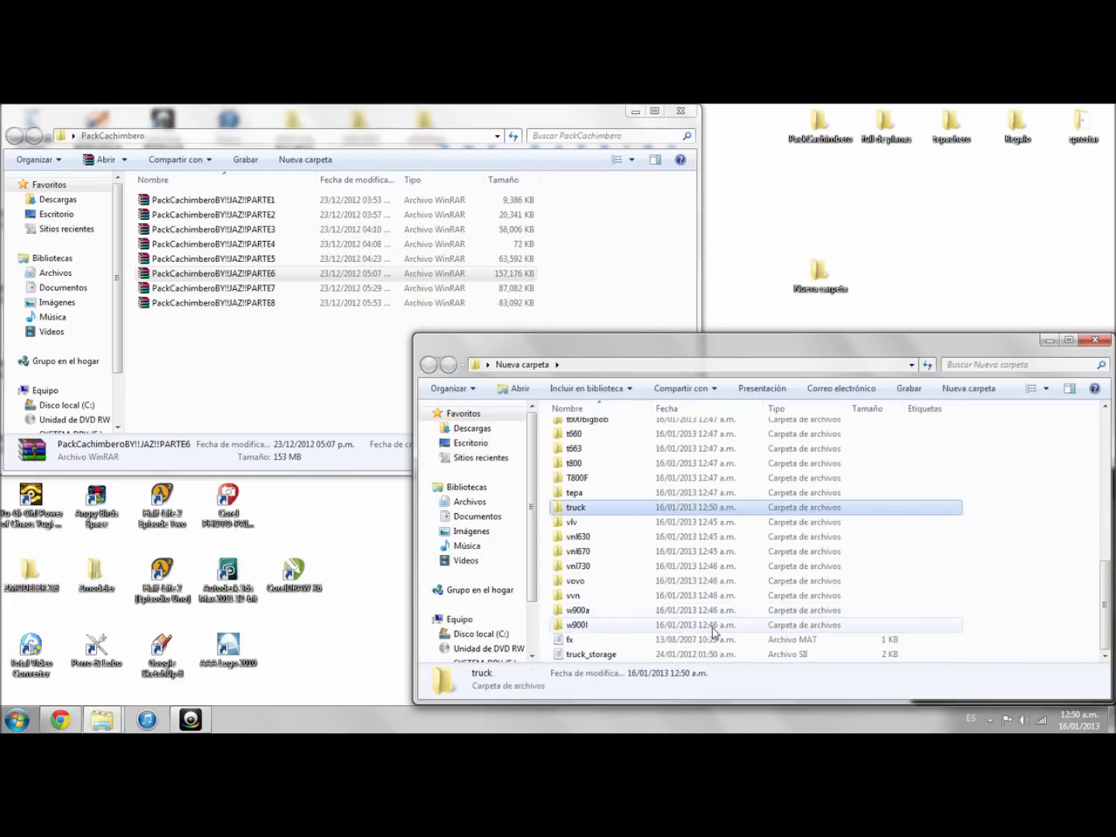
Move all the other extracted folders and files in Nueva carpeta into the truck folder
drag(971, 658, 604, 509)
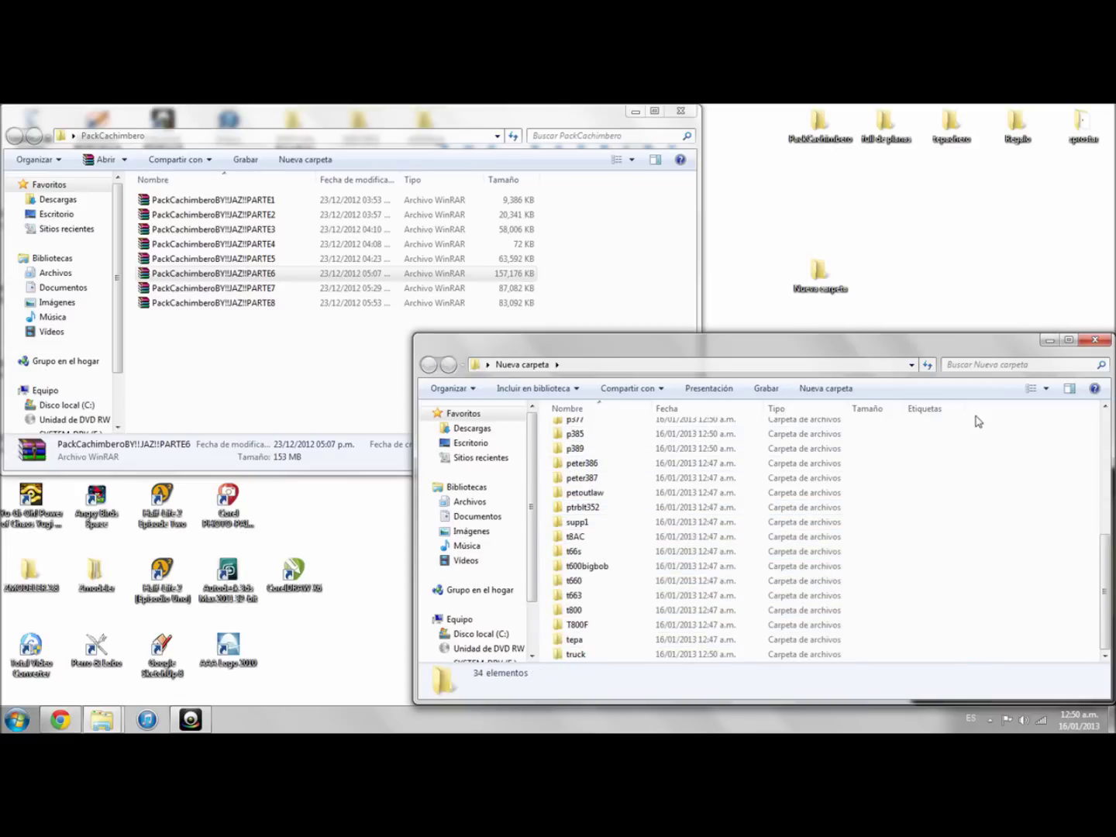
scroll(980, 437, up, 6)
drag(978, 438, 592, 657)
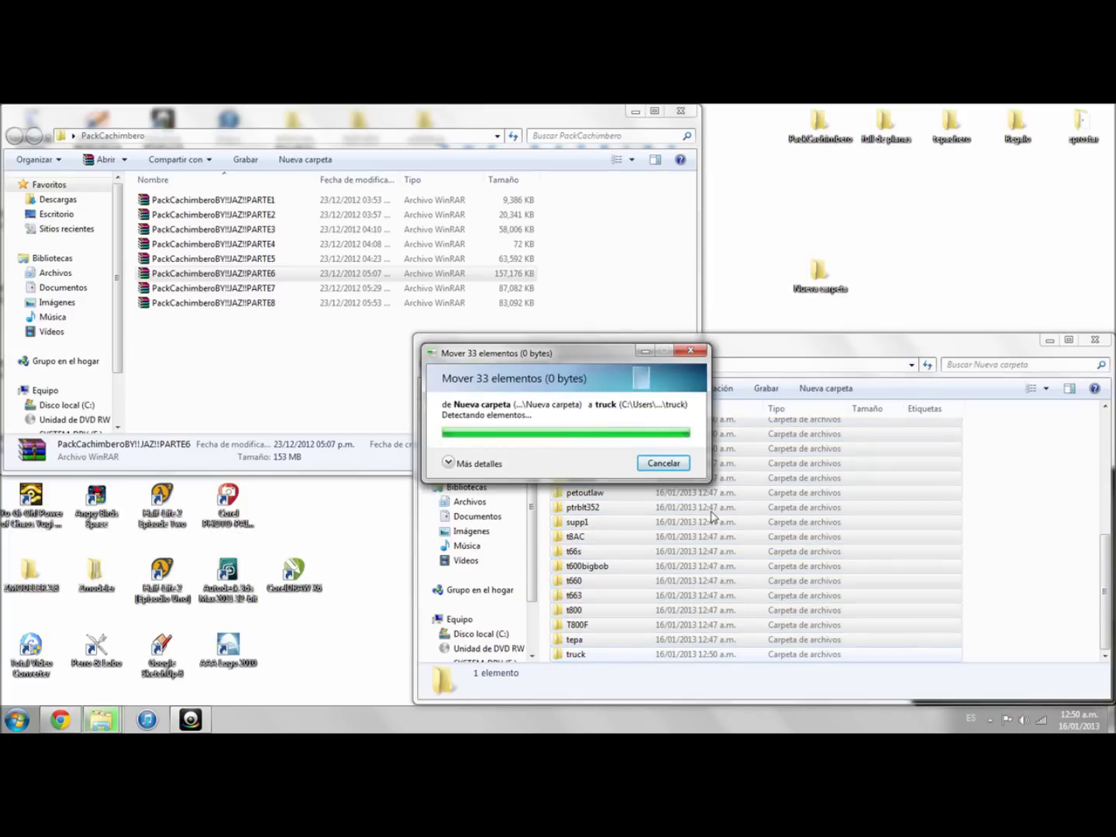
Extract the interior folder from PackCachimberoBY!!JAZ!!PARTE5 into Nueva carpeta and close the archive
click(223, 261)
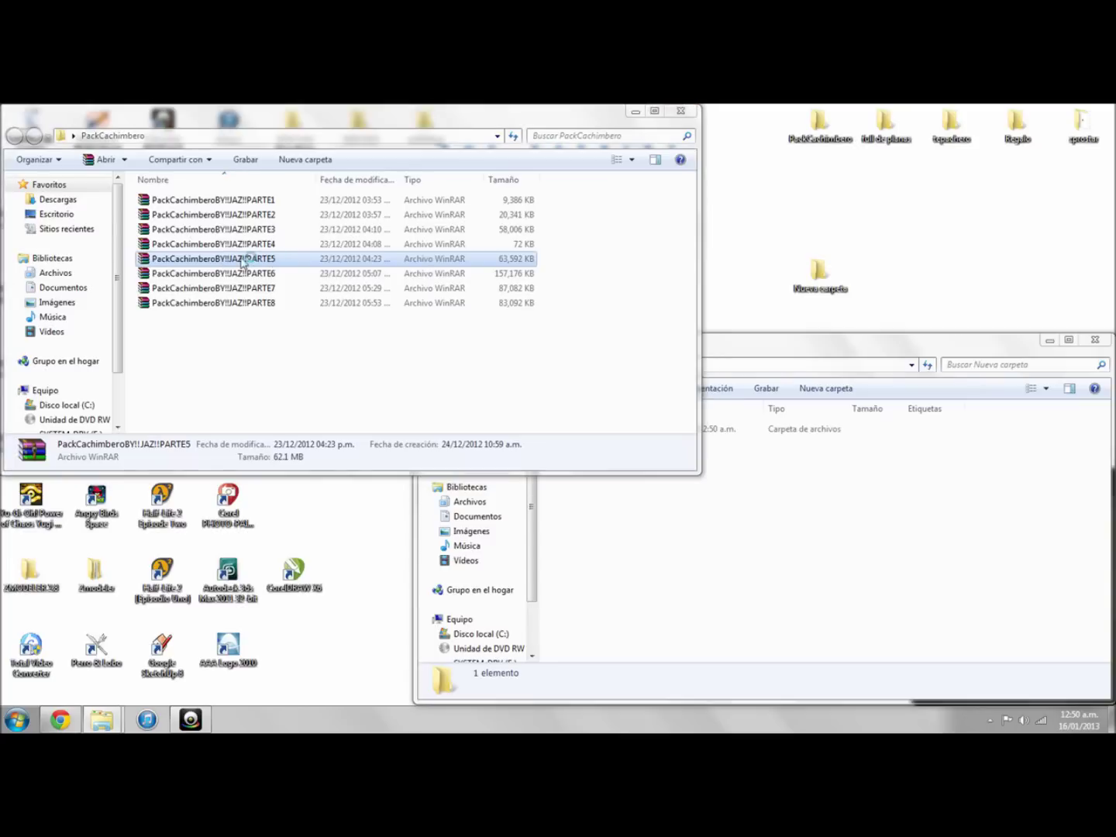
double_click(353, 262)
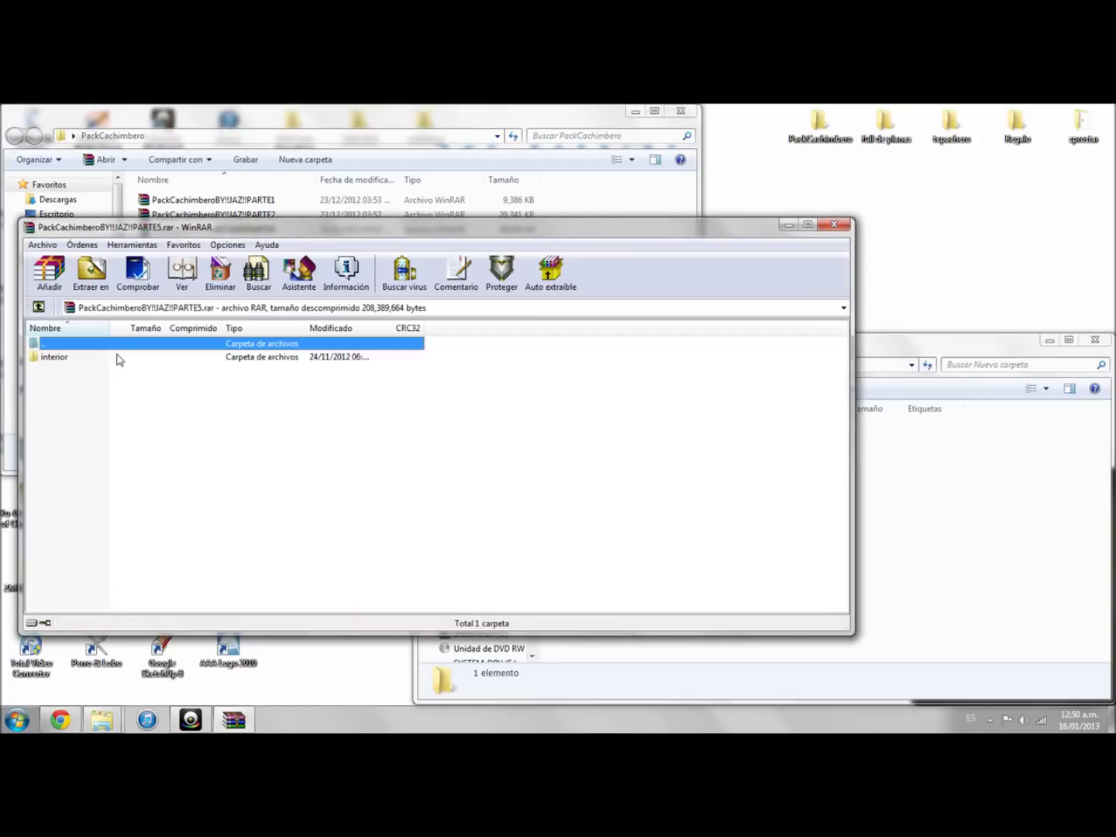
click(117, 357)
drag(132, 356, 911, 568)
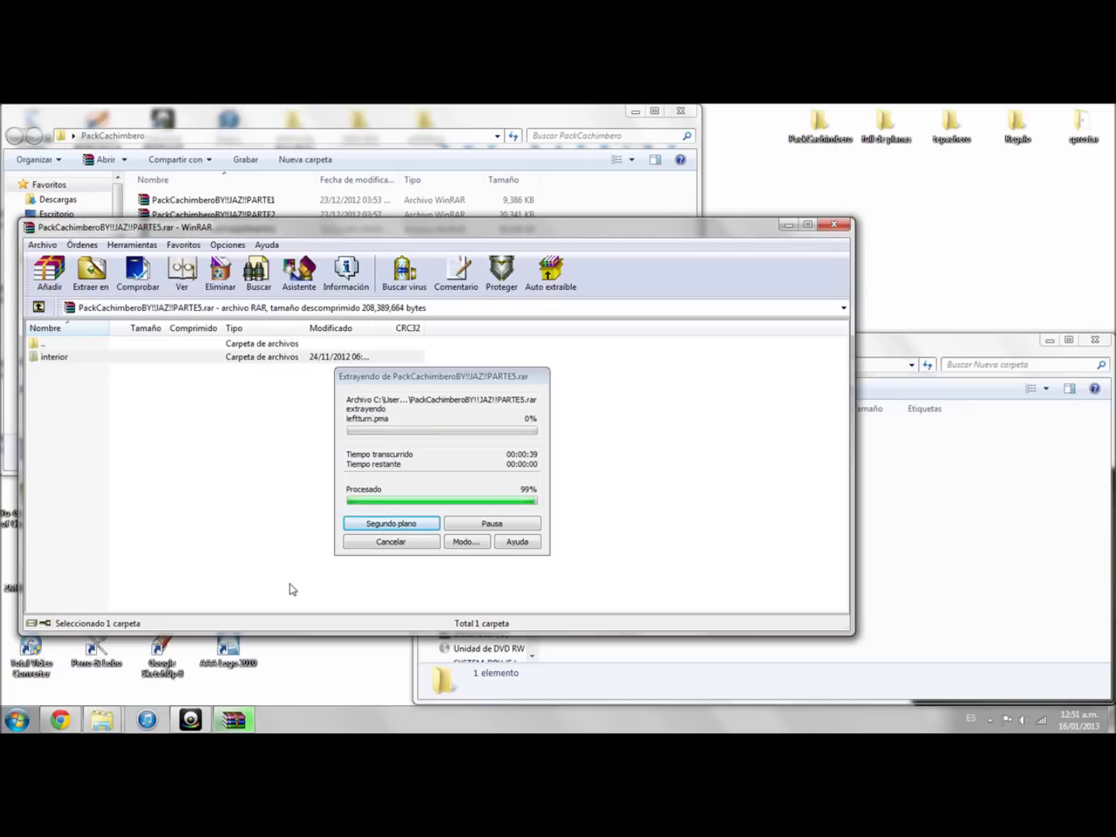
click(833, 225)
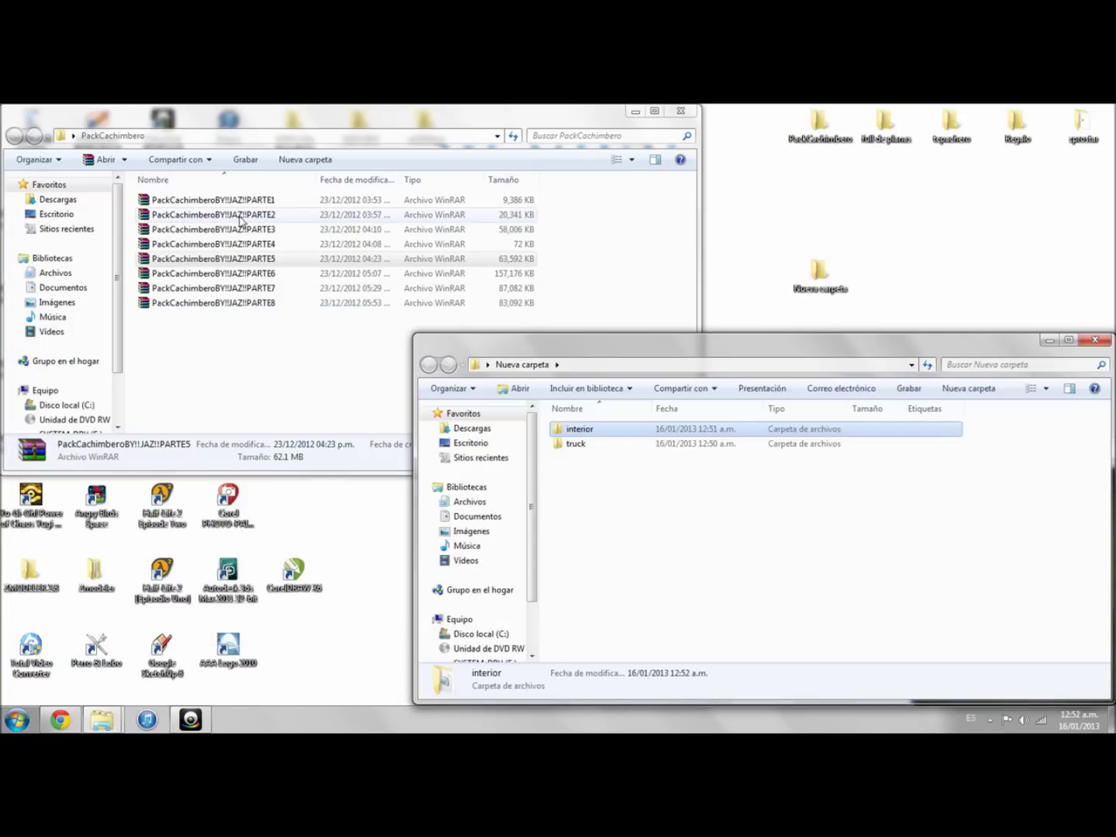
Extract the wheel folder from PackCachimberoBY!!JAZ!!PARTE2 into Nueva carpeta and close the archive
click(230, 216)
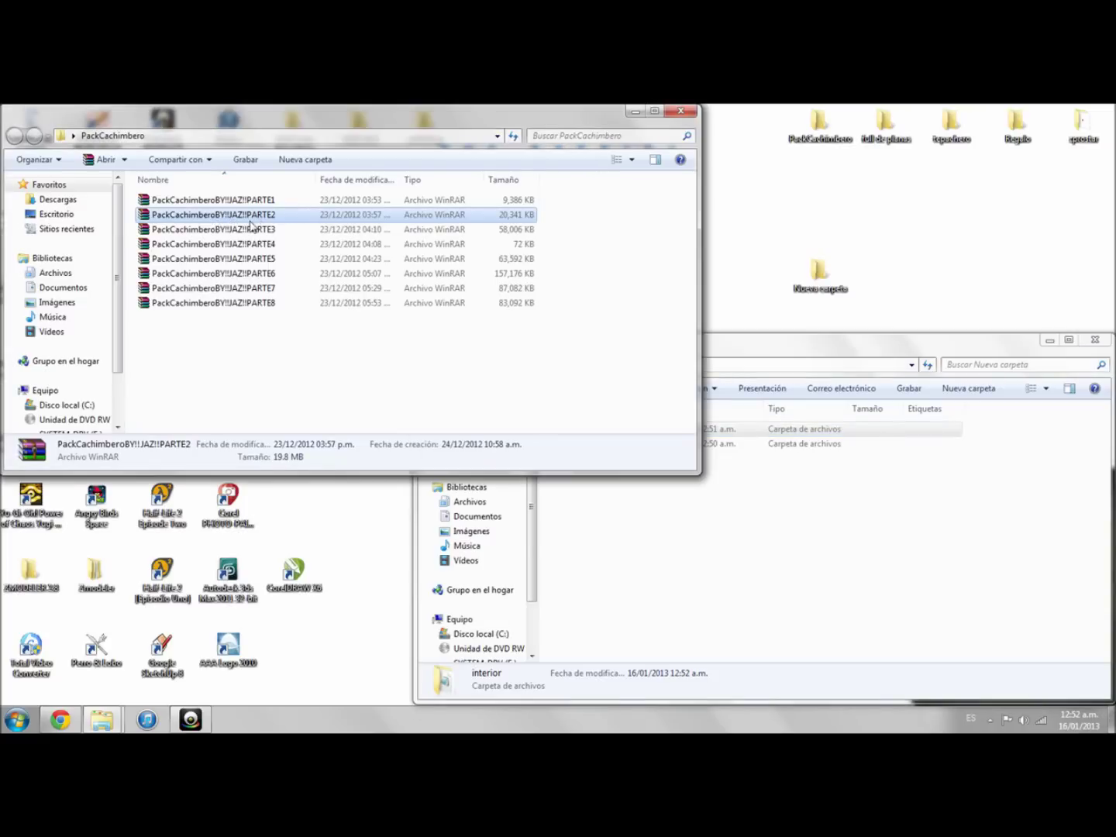
click(314, 219)
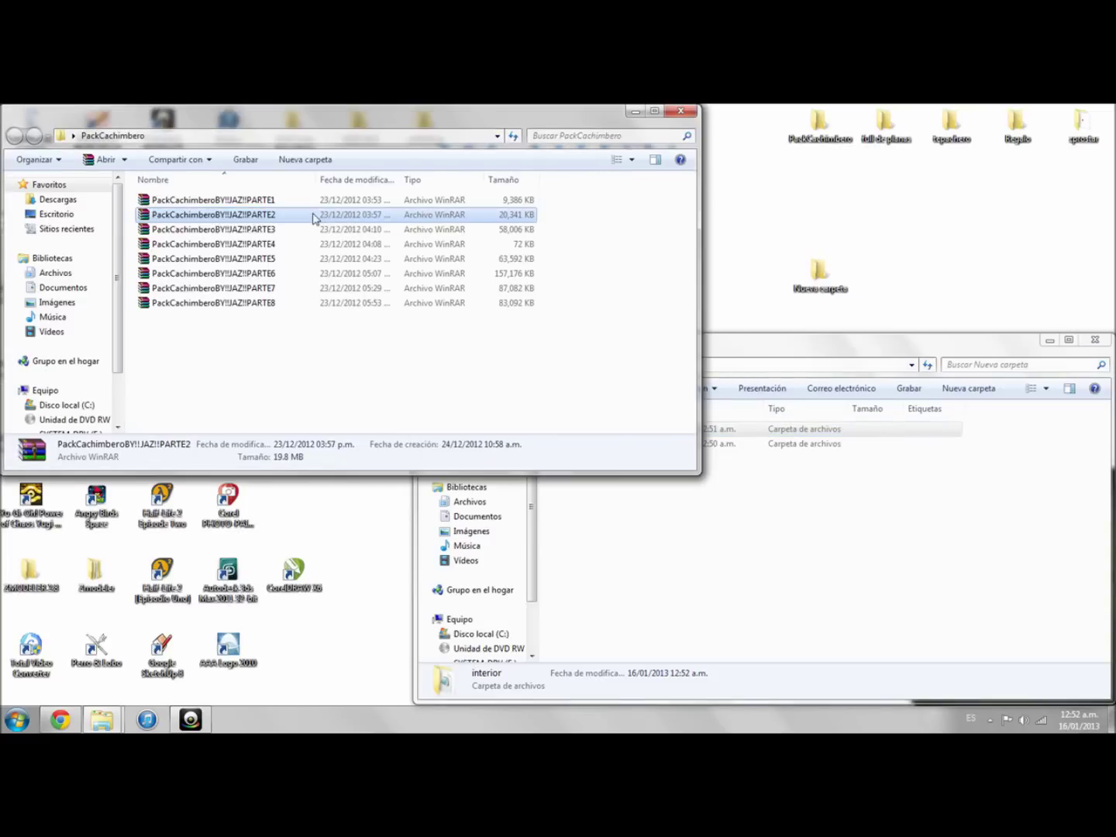
double_click(263, 217)
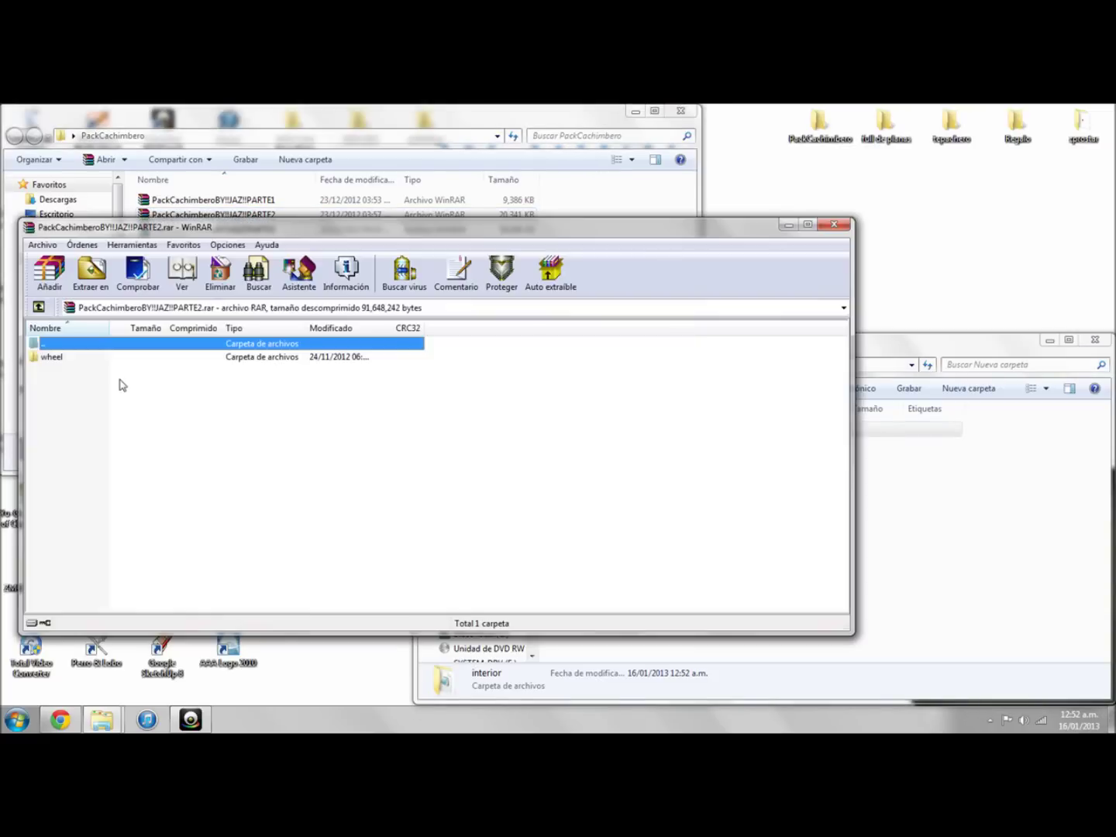
drag(49, 358, 927, 505)
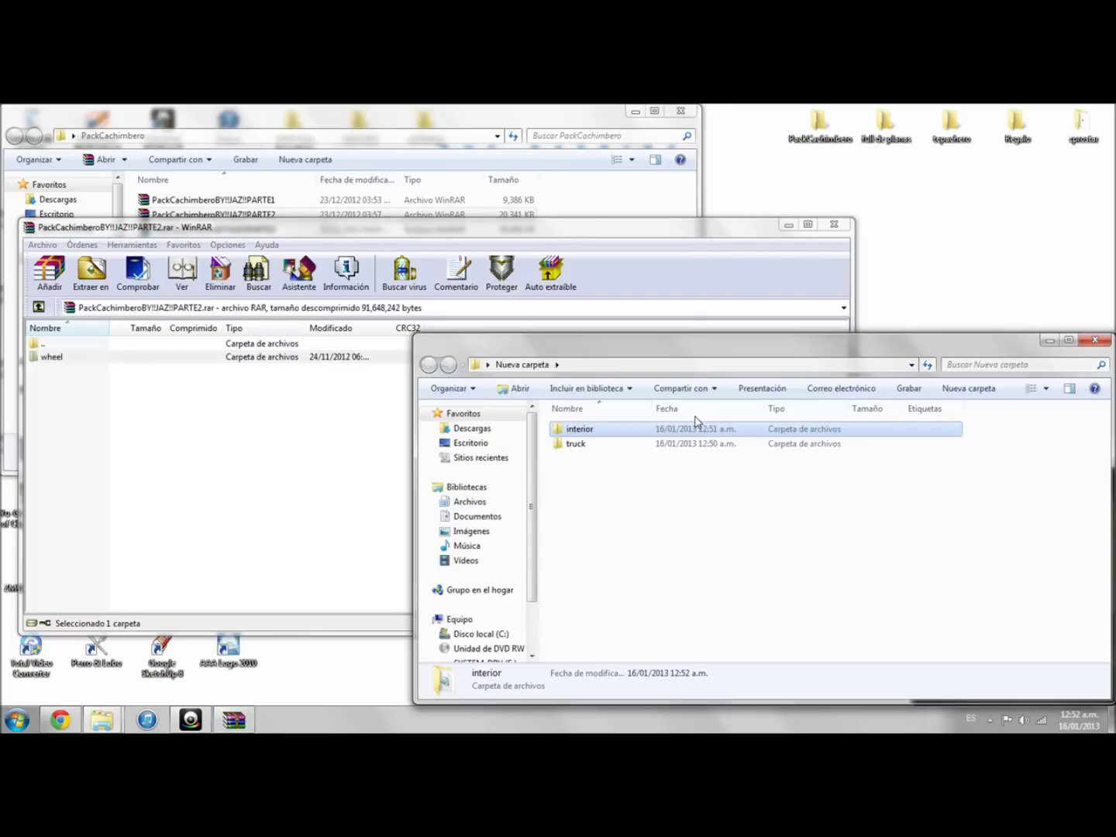
click(833, 224)
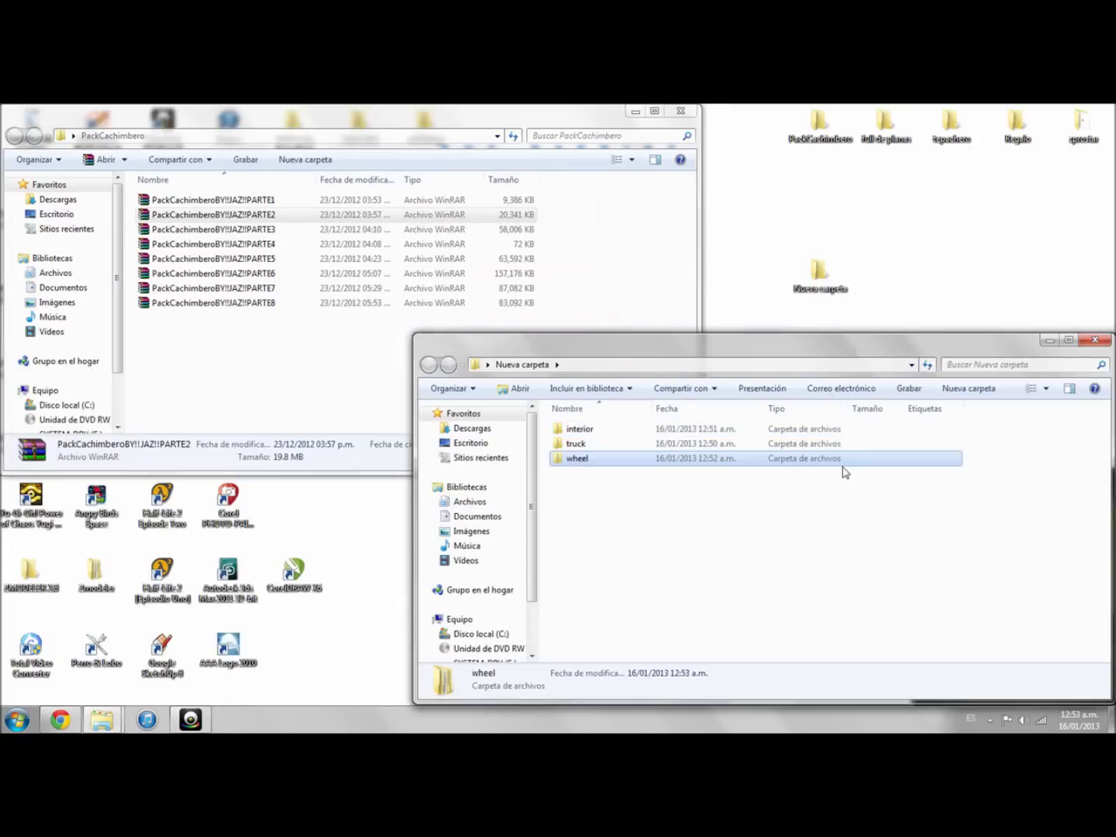
Create a new folder named vehicle inside Nueva carpeta
click(969, 388)
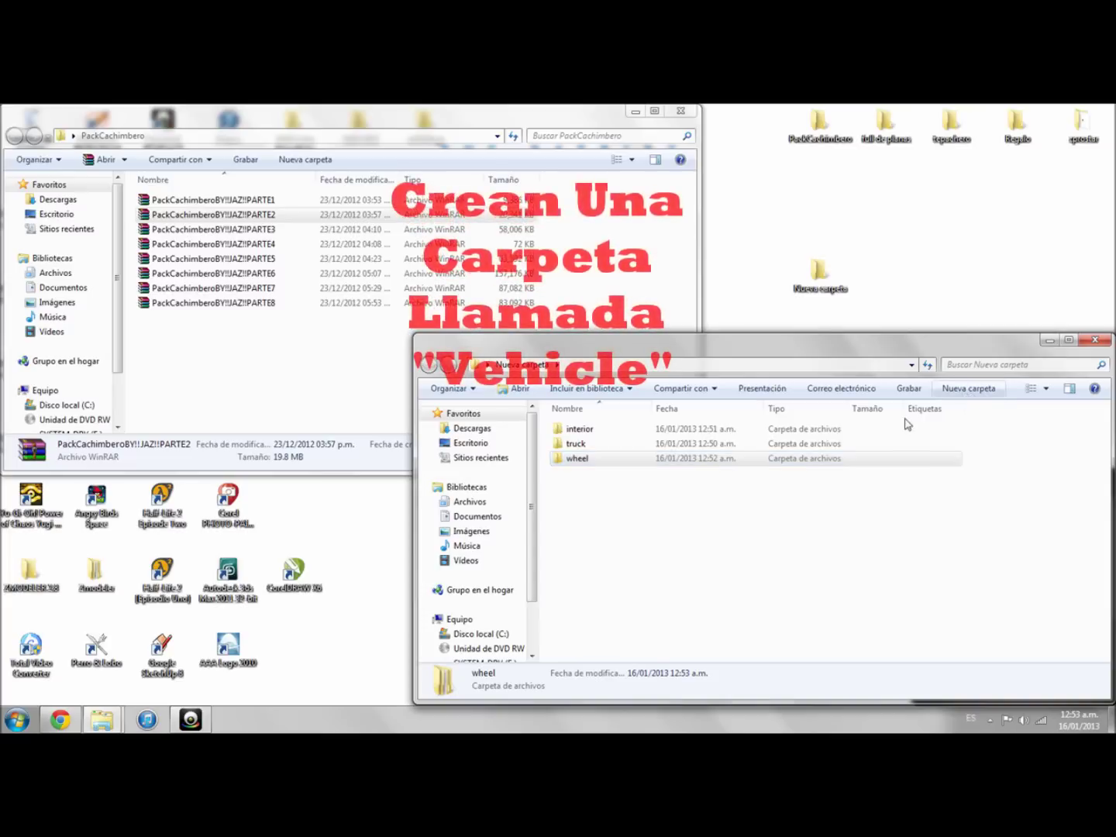
text(vehicle)
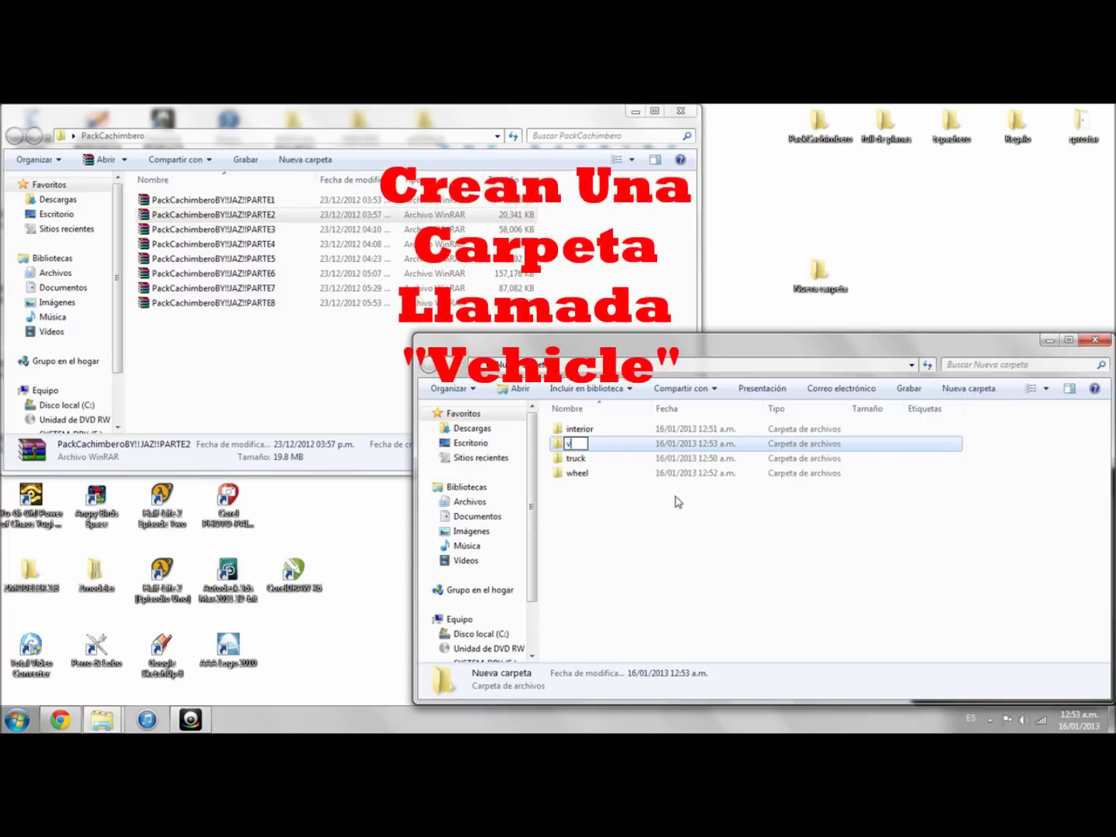
click(676, 502)
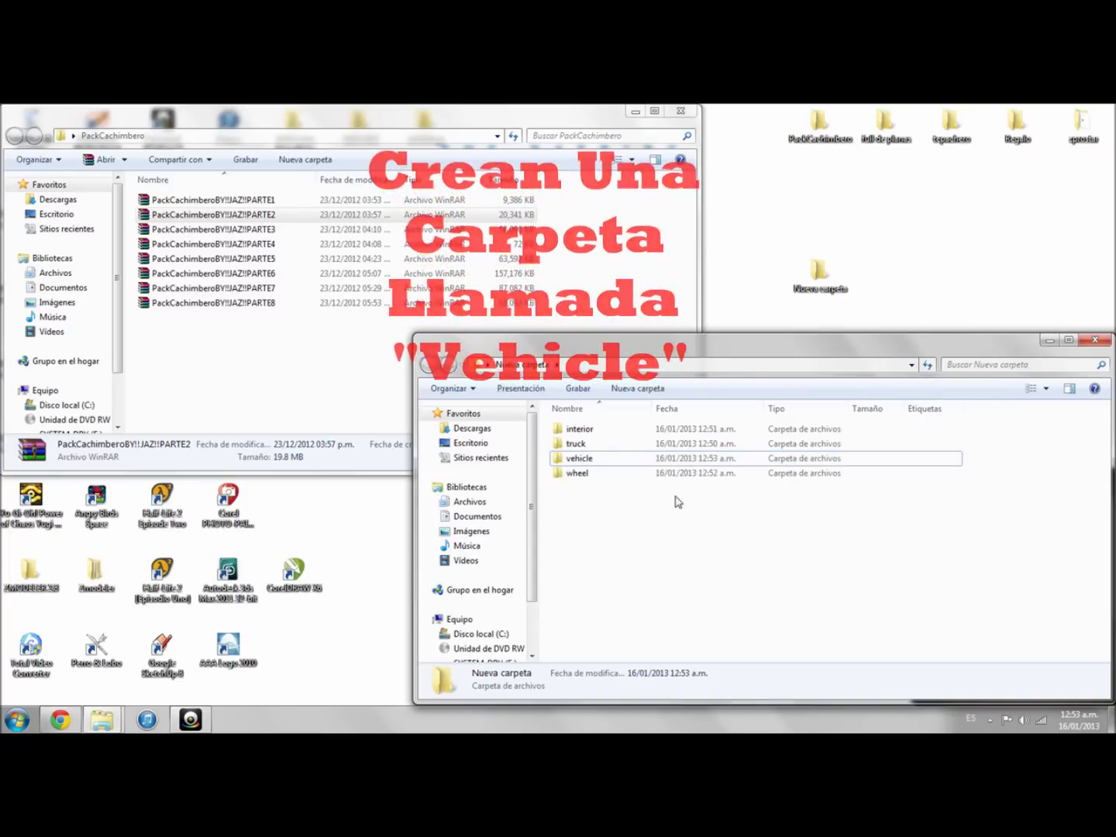
Move the wheel, interior and truck folders into the vehicle folder
mouse_move(591, 476)
mouse_down()
mouse_move(622, 474)
mouse_move(625, 446)
mouse_up()
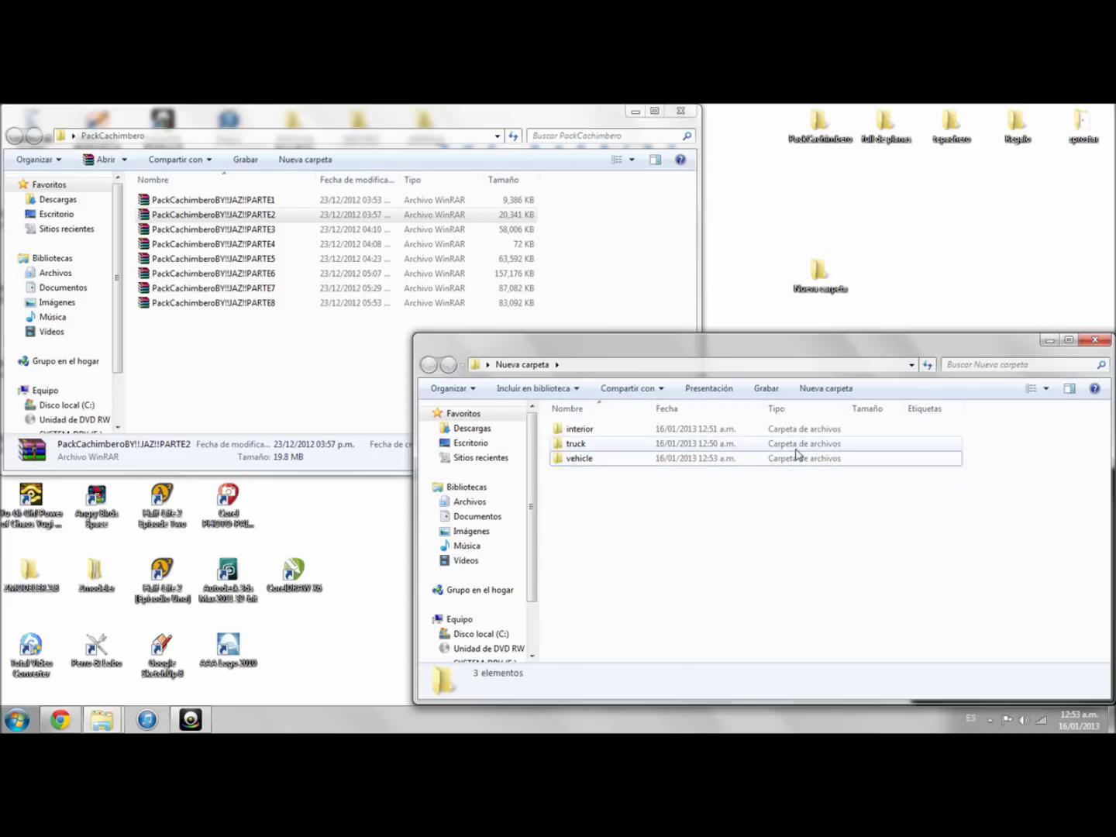
drag(1000, 451, 706, 423)
drag(616, 445, 606, 463)
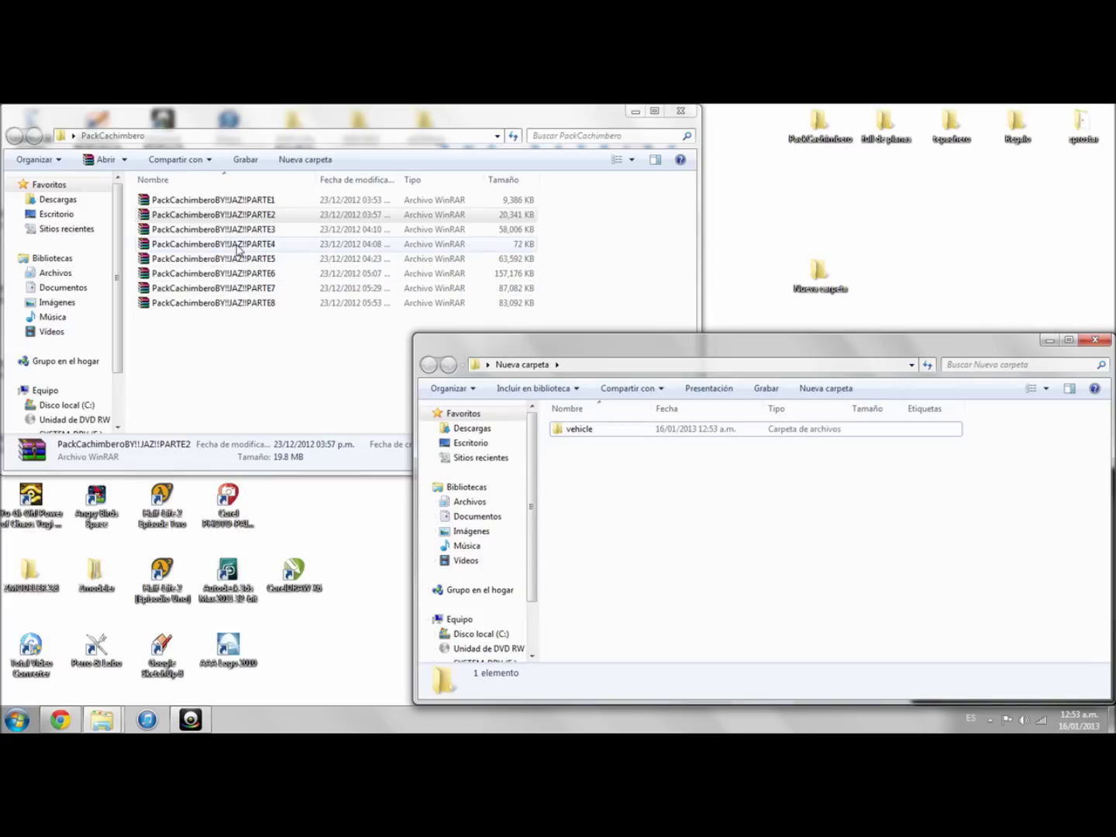
Extract all folders, autocab through def, from PackCachimberoBY!!JAZ!!PARTE4 into Nueva carpeta and close the archive
click(260, 244)
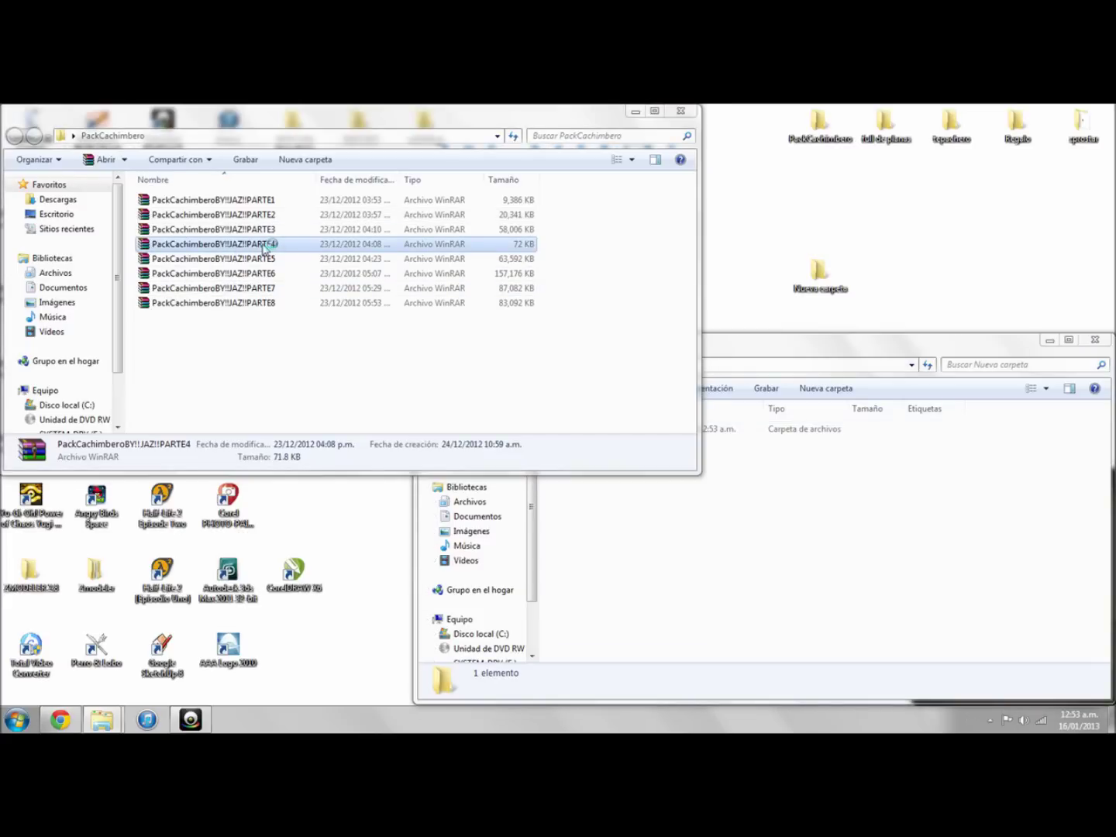
double_click(263, 246)
drag(122, 475, 981, 502)
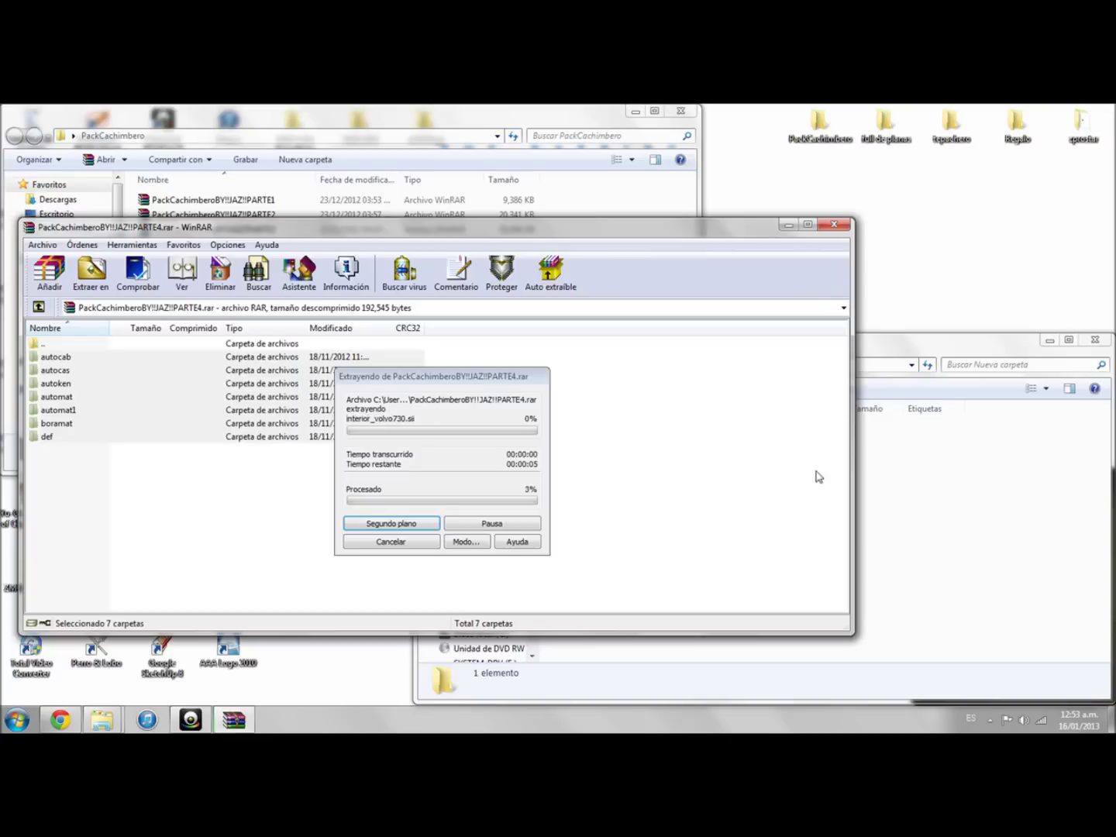
click(833, 224)
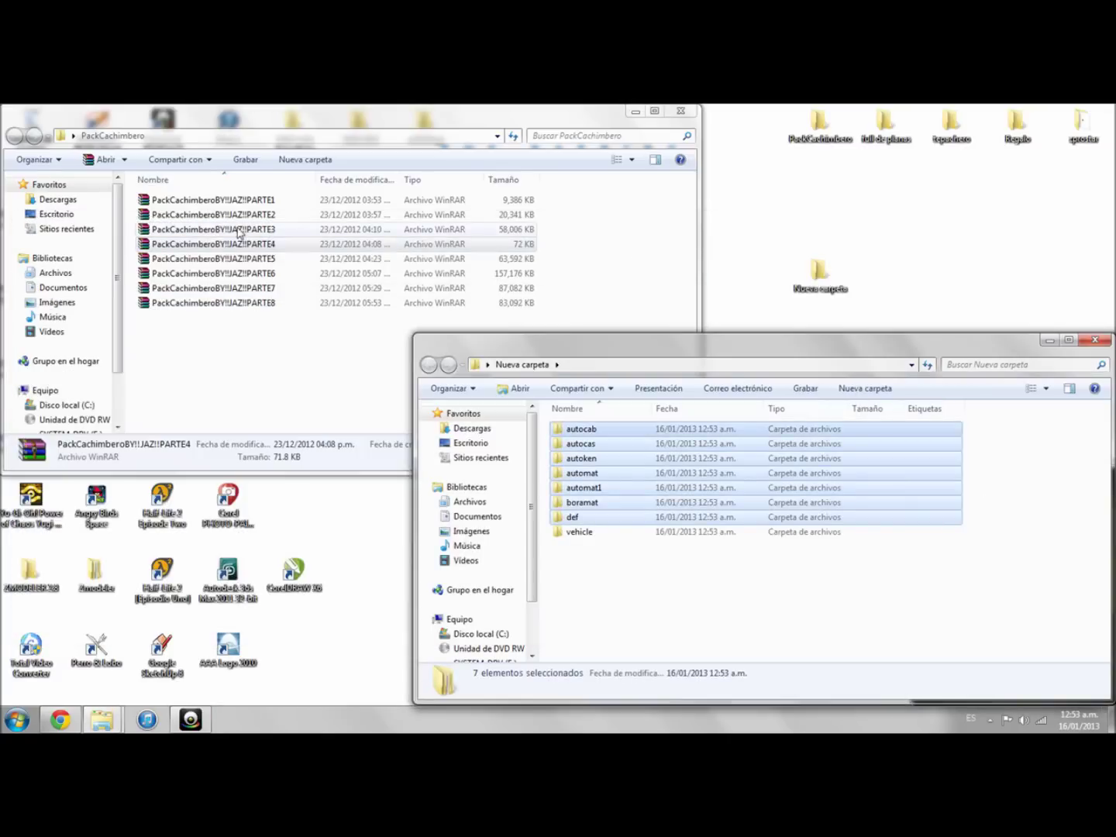
Extract all folders, kenwmat through unit, from PackCachimberoBY!!JAZ!!PARTE3 into Nueva carpeta and close the archive
click(358, 231)
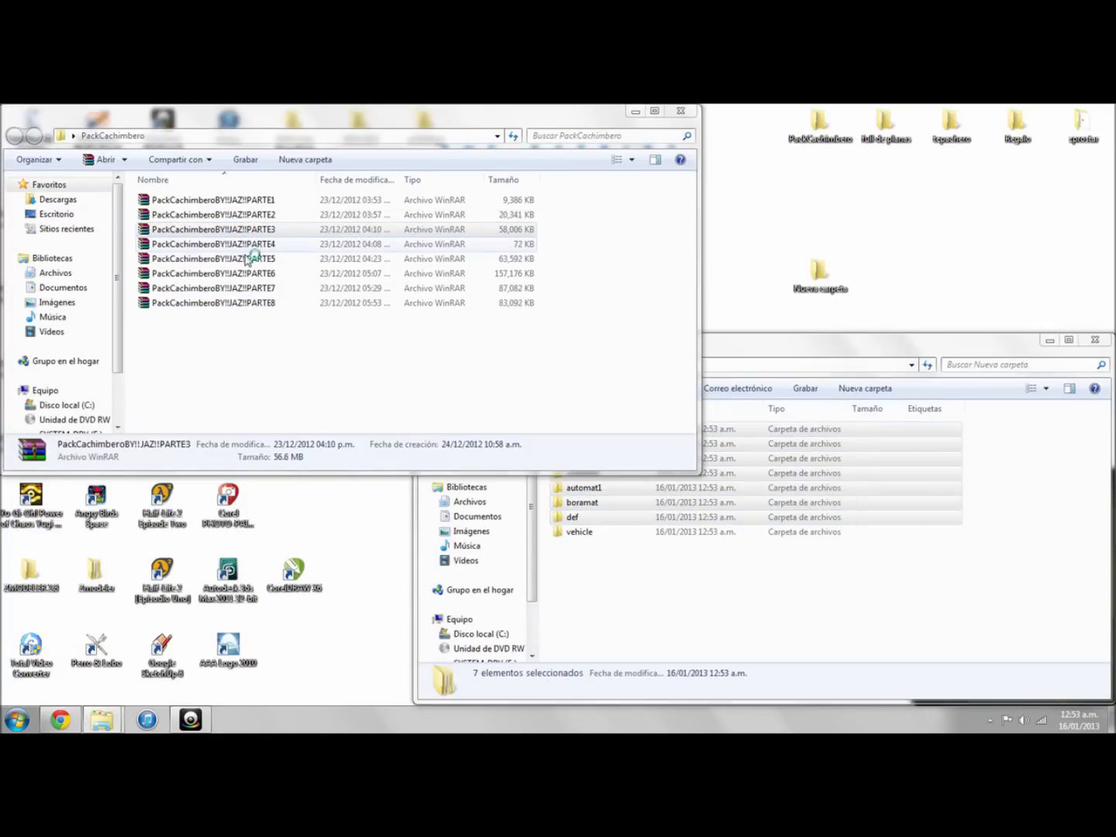
drag(363, 486, 1004, 580)
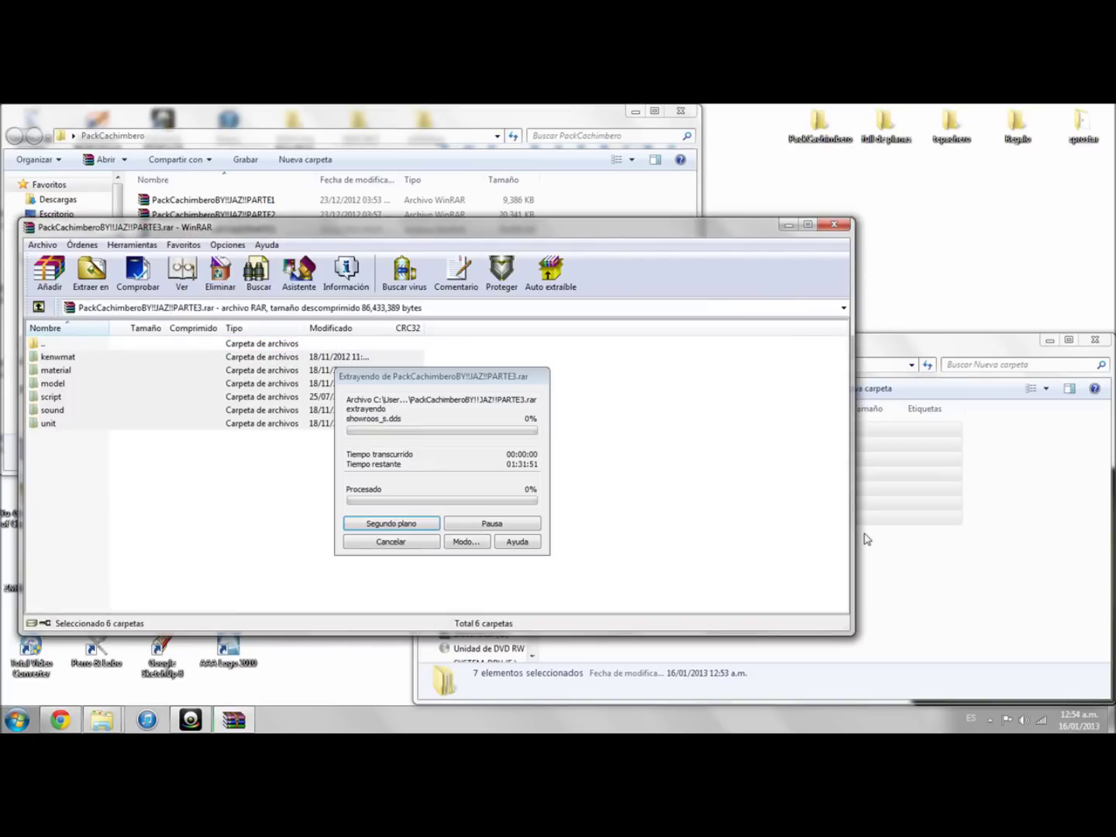
click(841, 227)
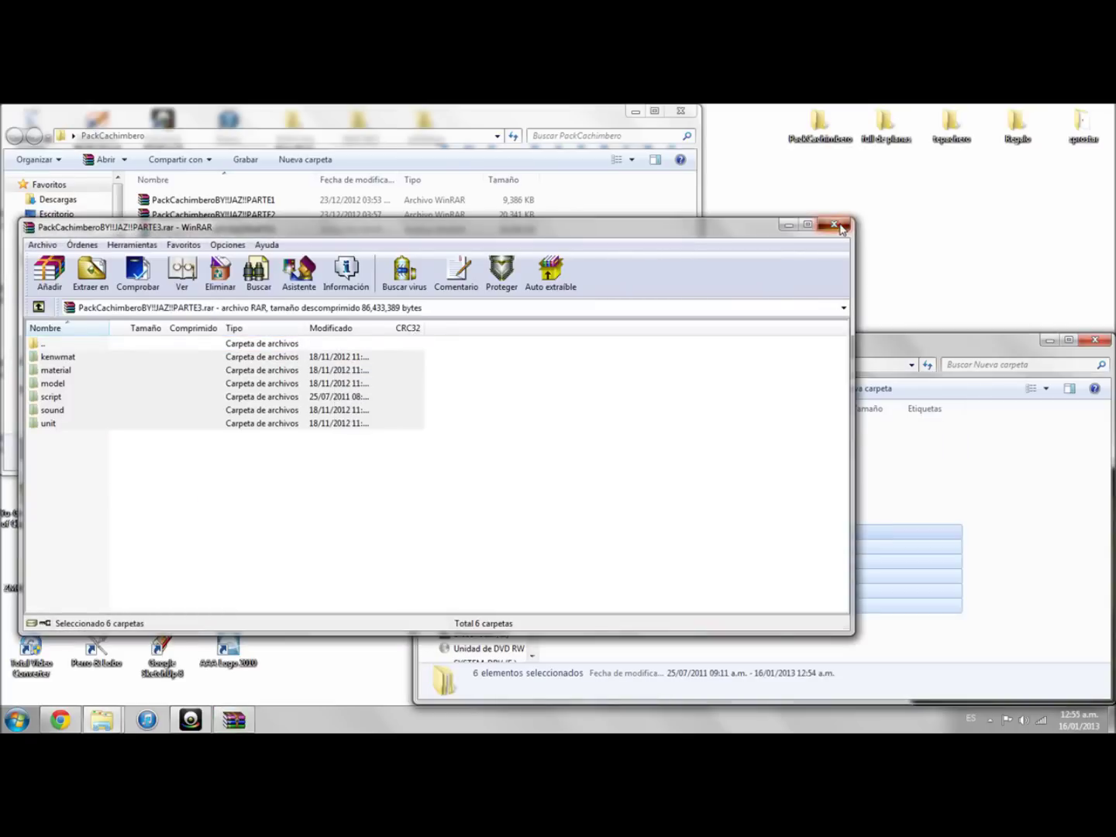
click(841, 227)
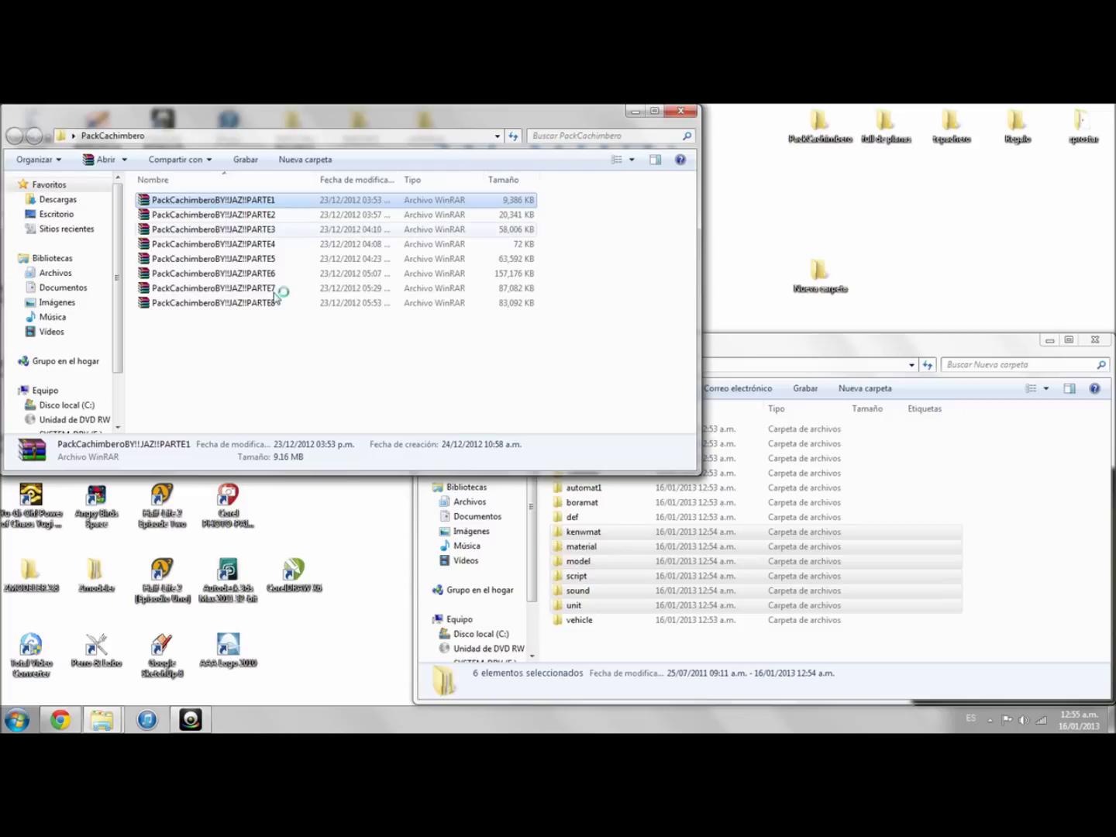
Extract the Pack Cachimbero folder and the Leeme text file from PackCachimberoBY!!JAZ!!PARTE1 into Nueva carpeta, then close the archive and the PackCachimbero folder
drag(274, 392, 983, 560)
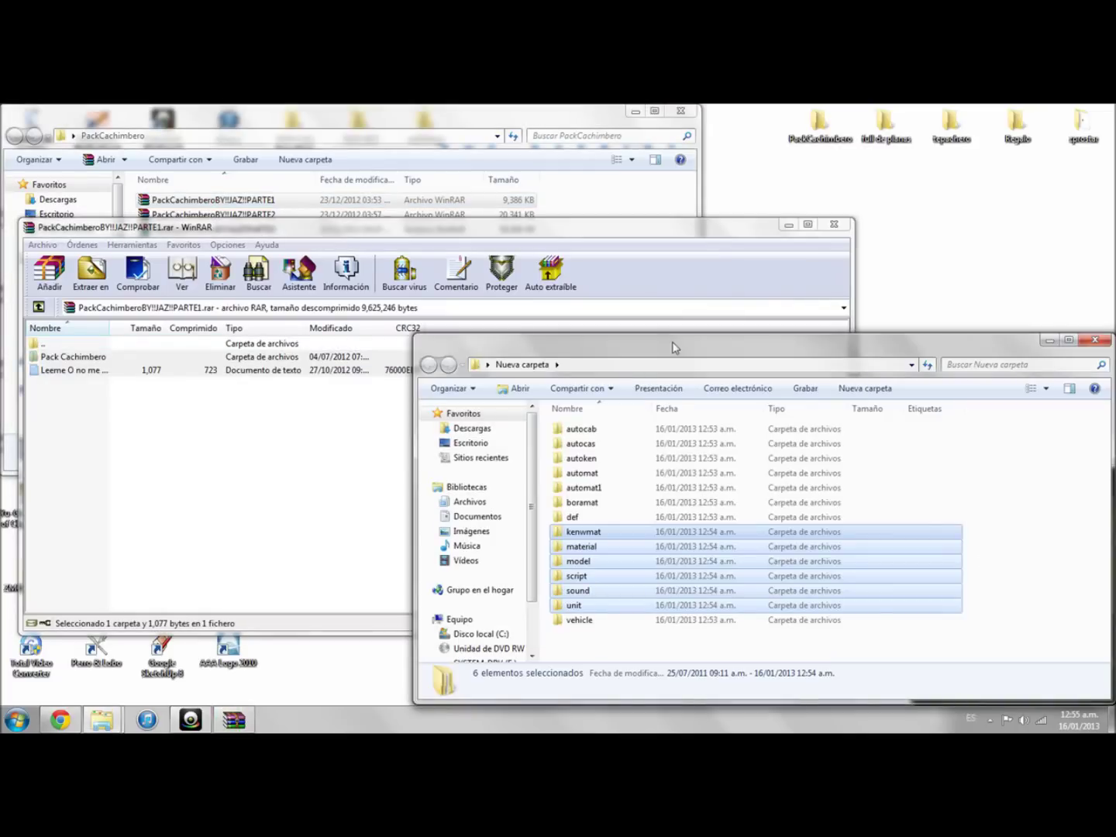
click(831, 227)
click(1029, 595)
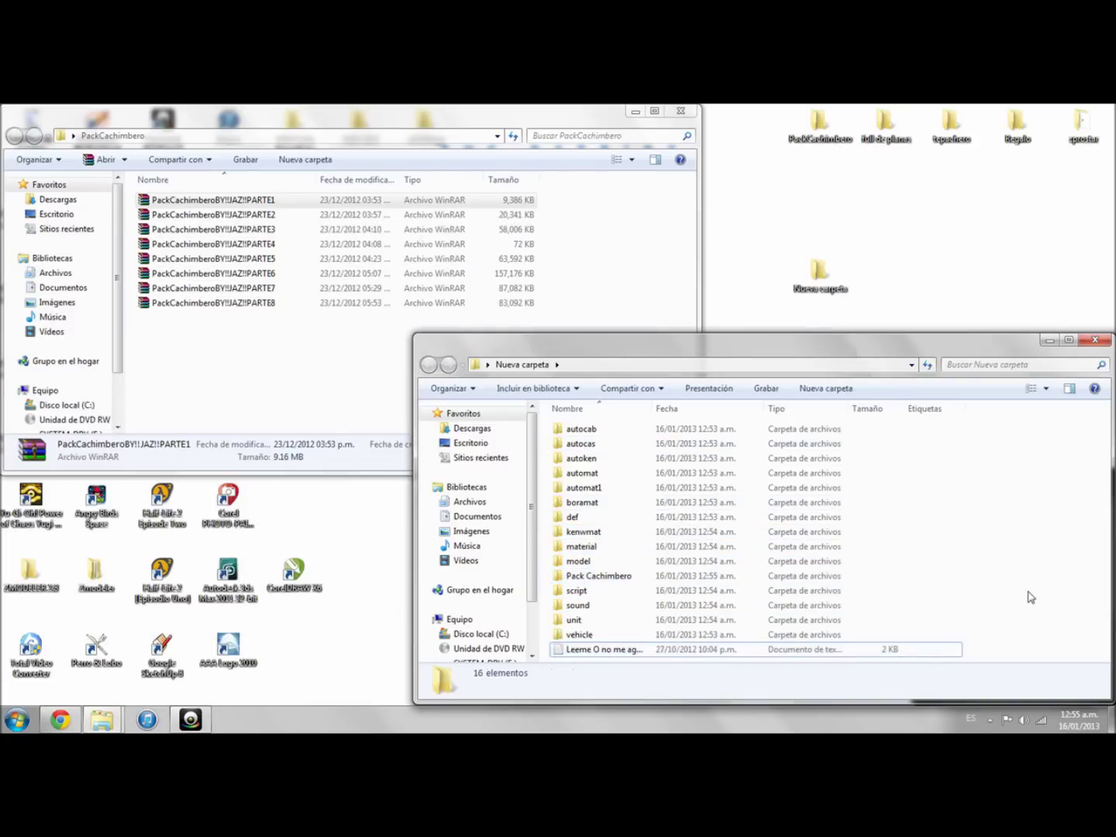
click(681, 111)
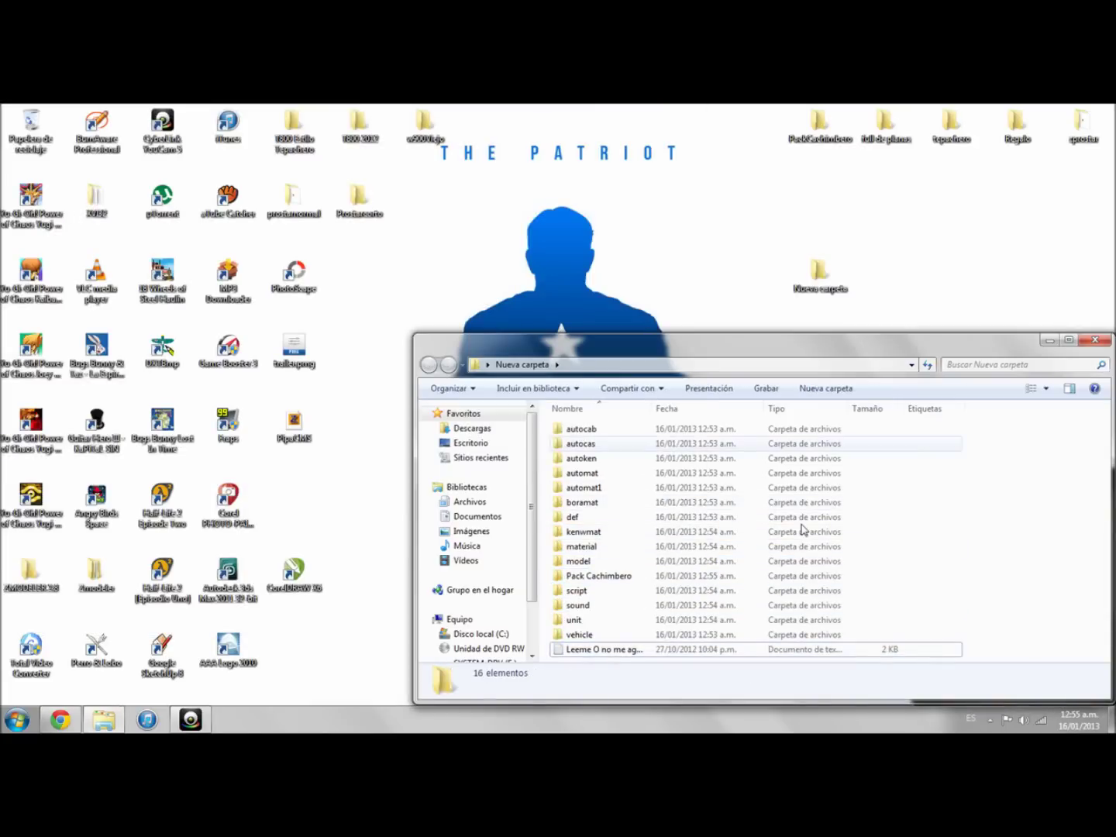
Archive everything inside Nueva carpeta as Packcachimbero.scs, using the ZIP format and the No comprimir compression method
drag(905, 356, 491, 206)
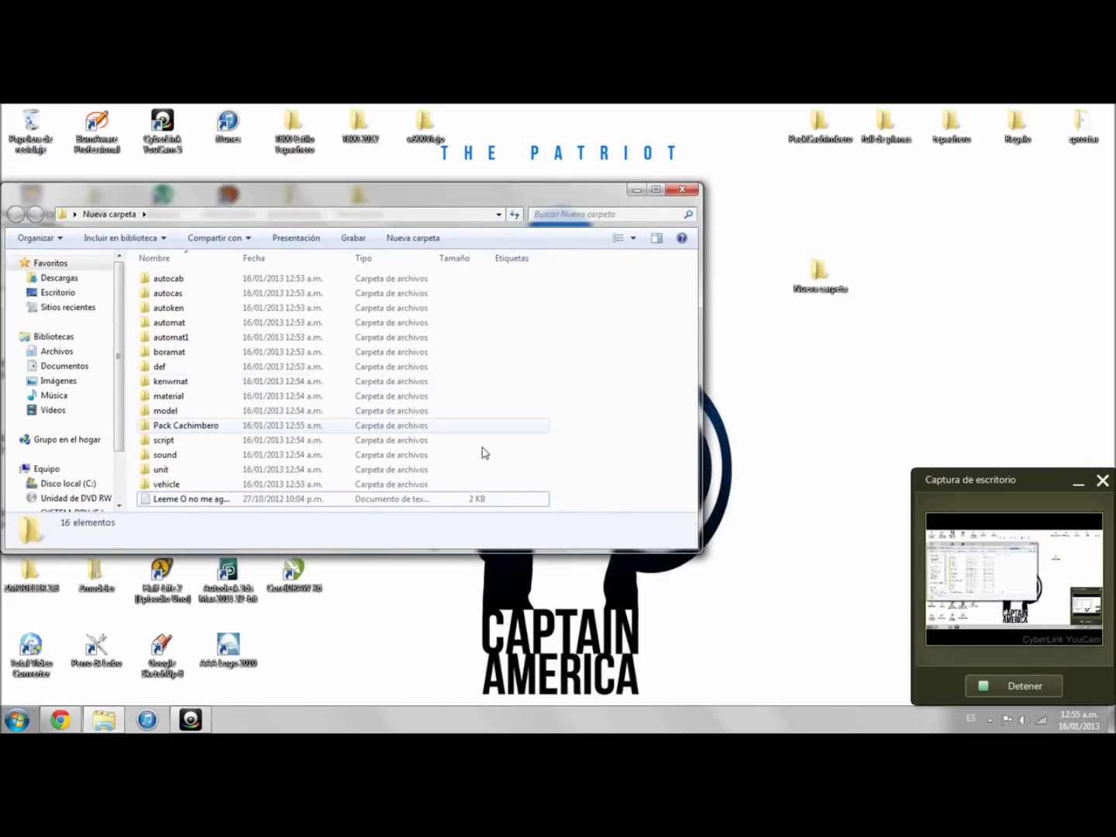
drag(570, 507, 141, 200)
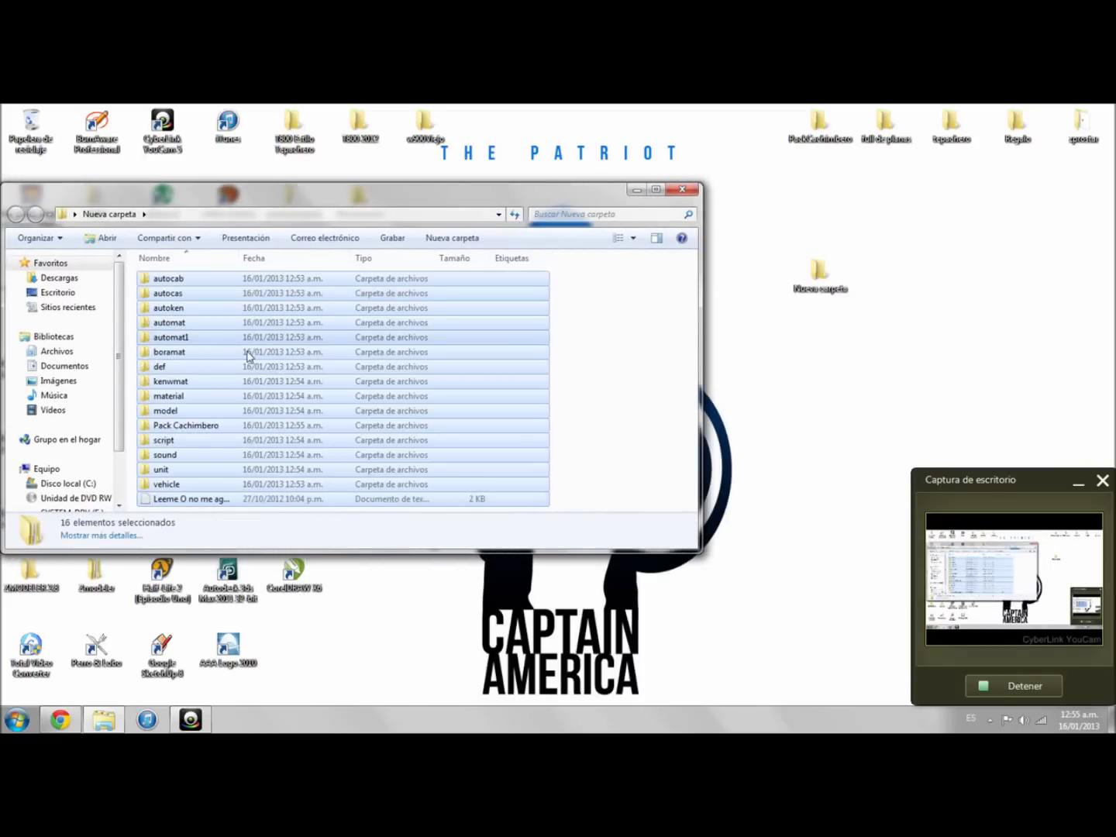
right_click(193, 342)
click(264, 367)
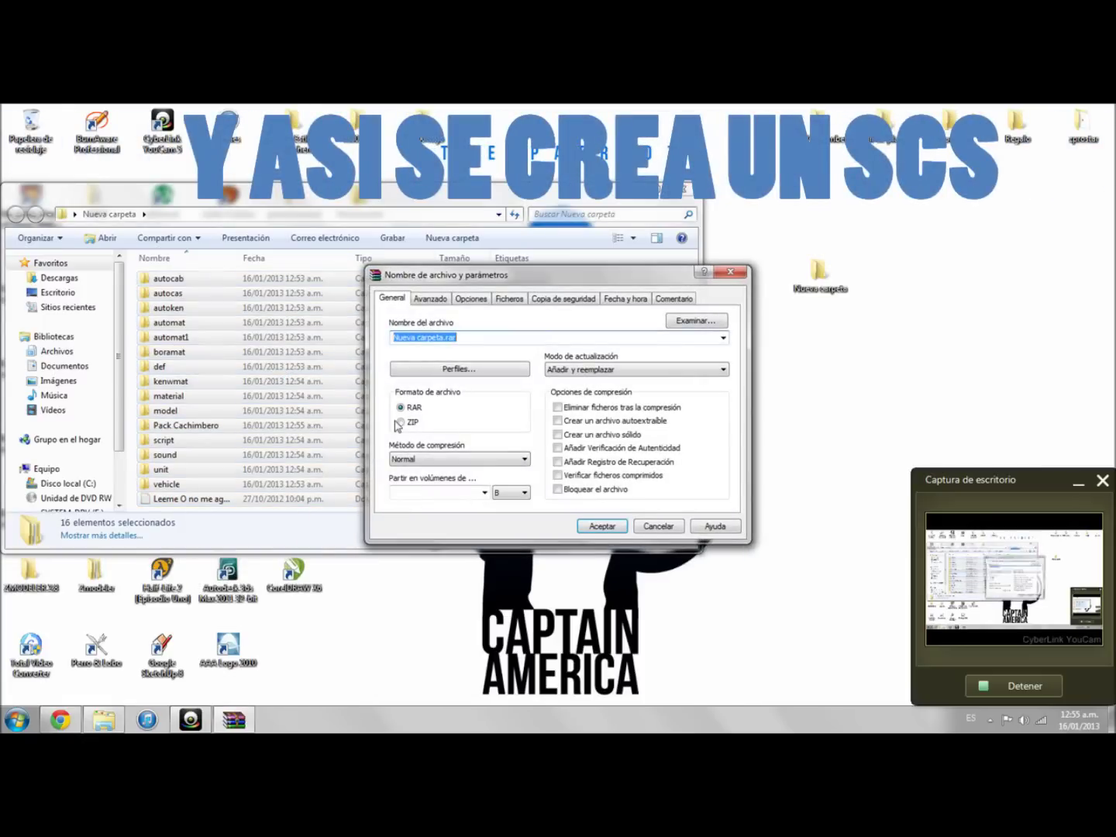
click(401, 423)
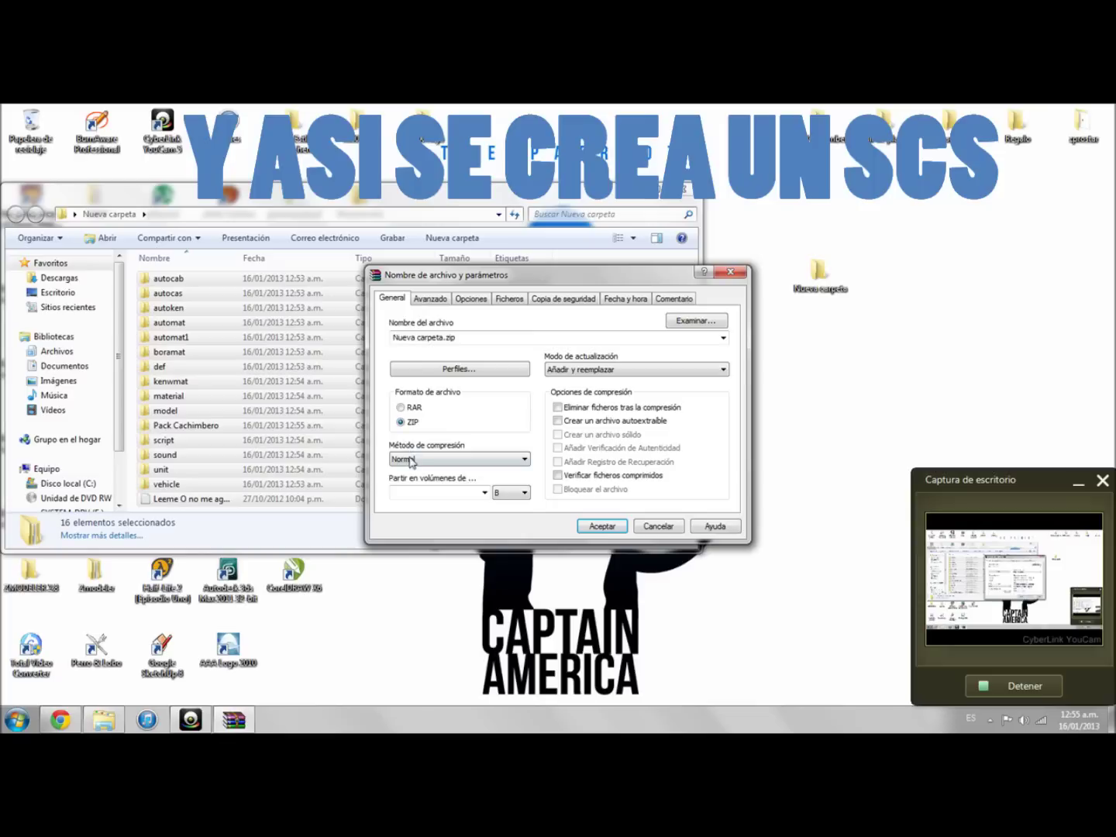
click(457, 459)
click(418, 472)
double_click(462, 337)
text(Packcachimbero.scs)
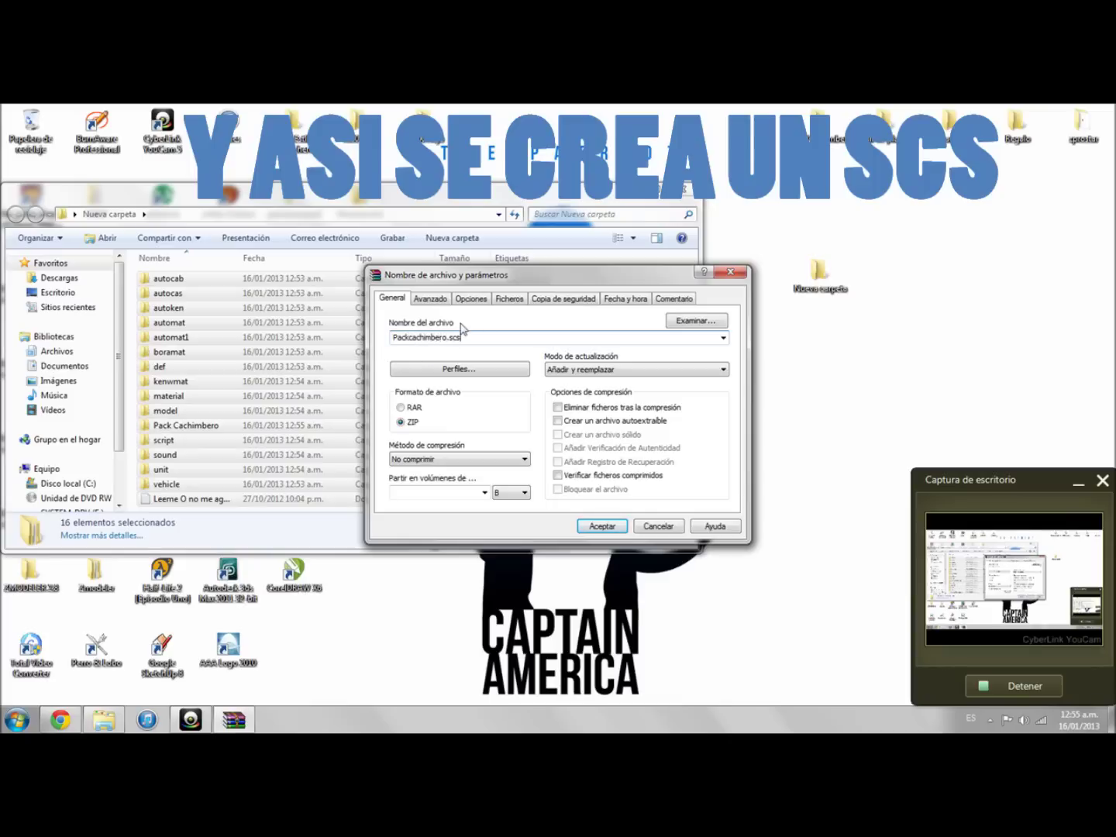
click(602, 526)
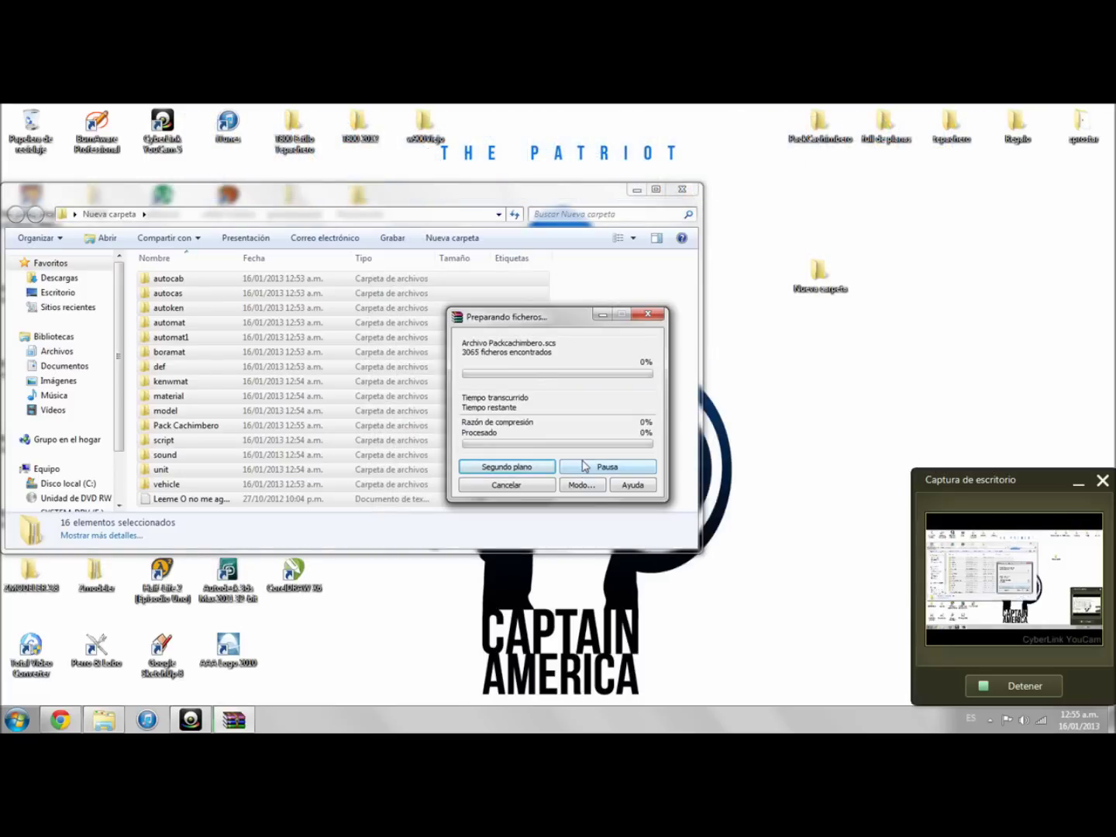